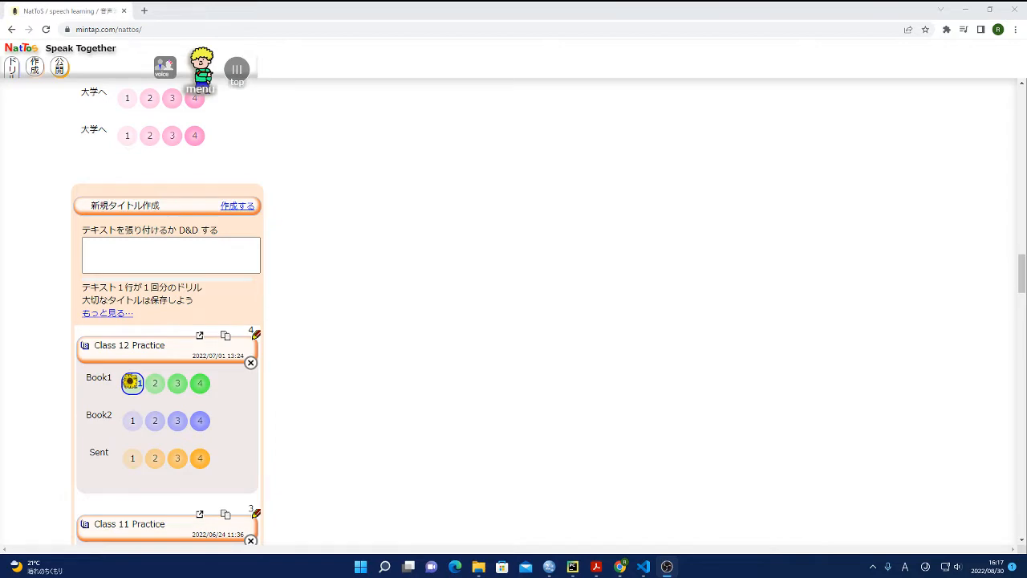
# Step: Try to end the publication of the Class 10 Practice title among the posted titles and dismiss the notice
pyautogui.scroll(-9, 513, 321)
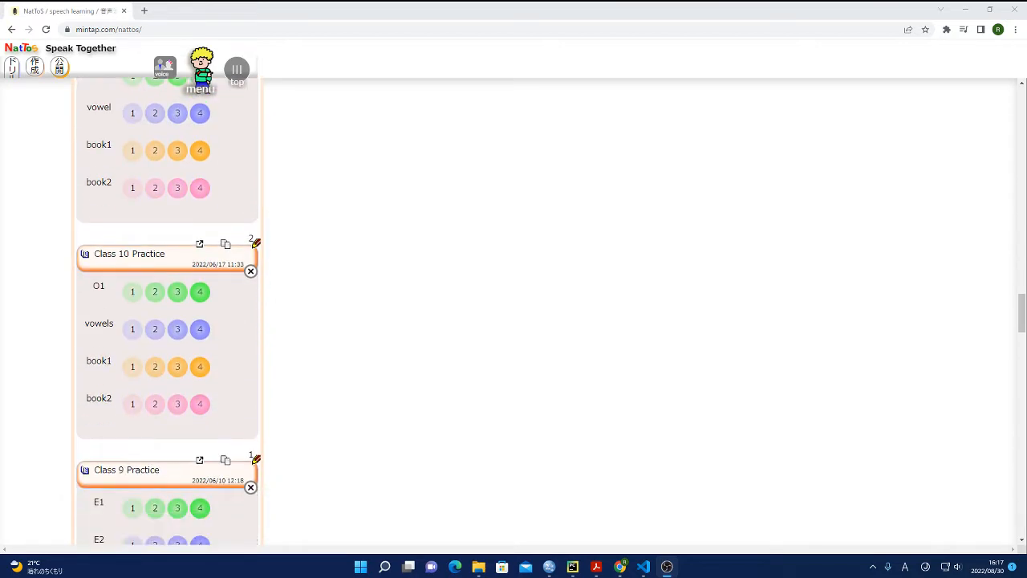
pyautogui.scroll(8, 133, 150)
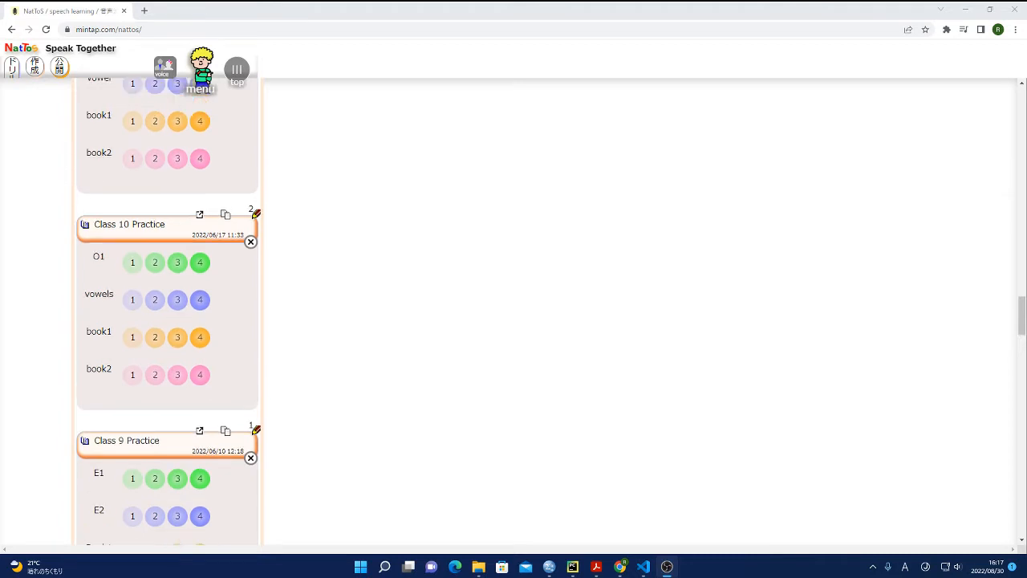
pyautogui.scroll(3, 169, 313)
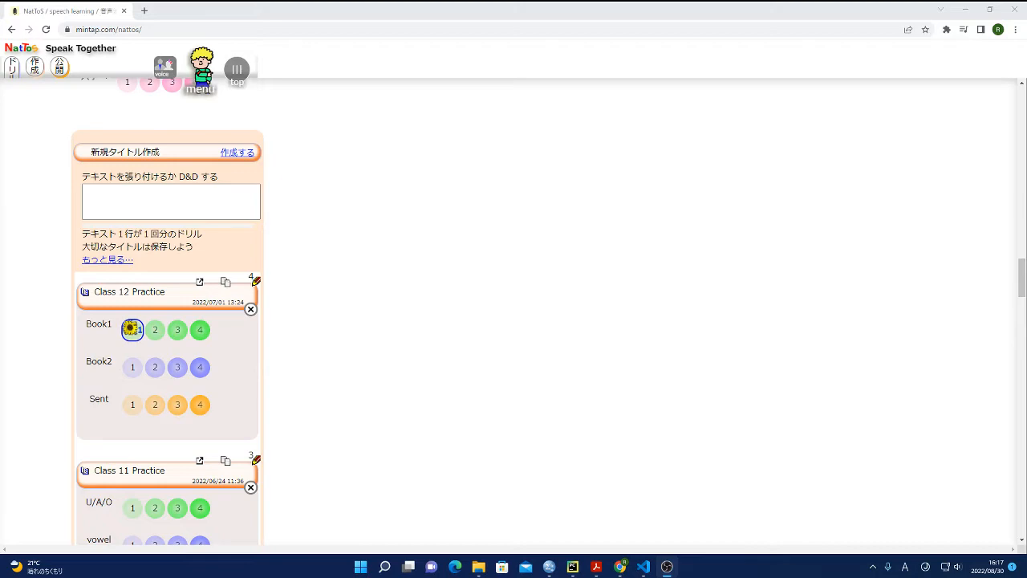
pyautogui.scroll(-10, 168, 313)
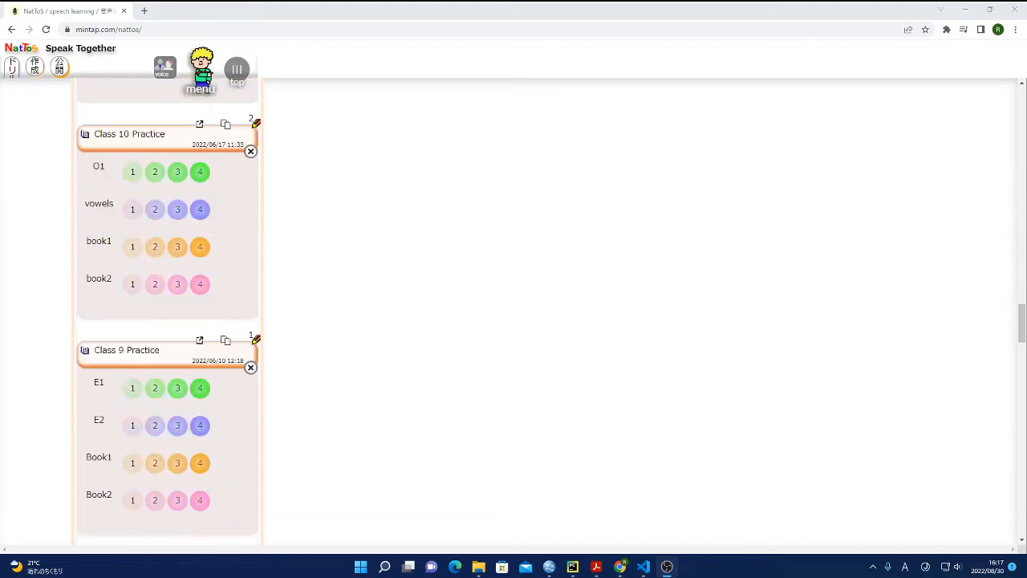
pyautogui.scroll(-3, 169, 313)
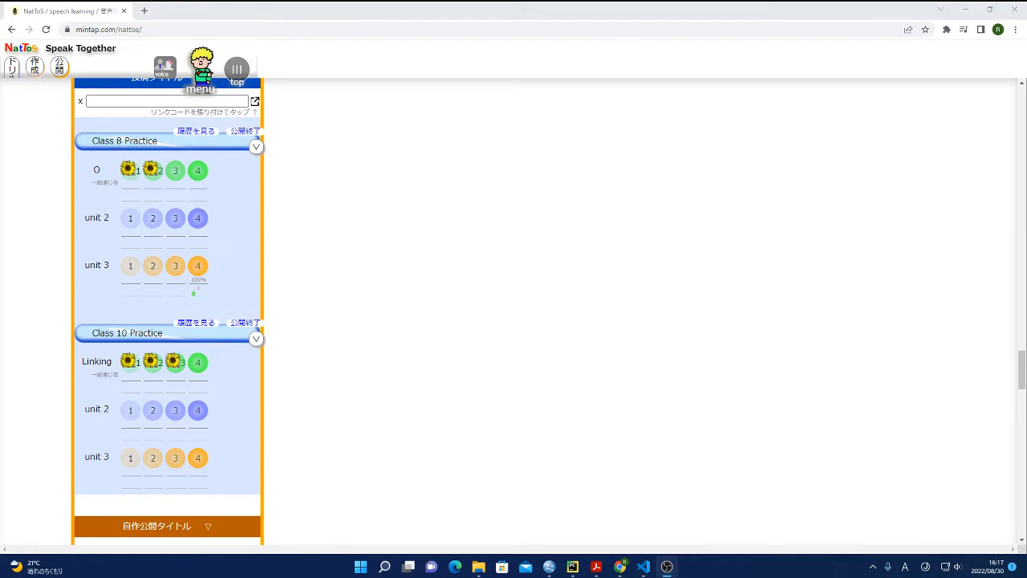
pyautogui.click(244, 322)
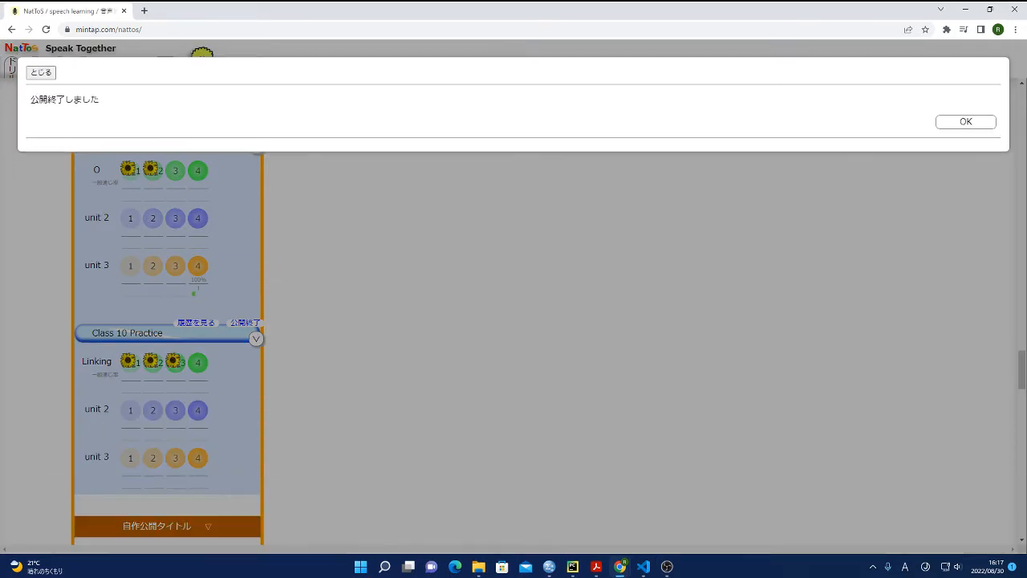
pyautogui.click(41, 73)
# Step: Start set 1 of Book1 in the self-made published Class 12 Practice and play the model audio for "accommodate"
pyautogui.scroll(-6, 84, 67)
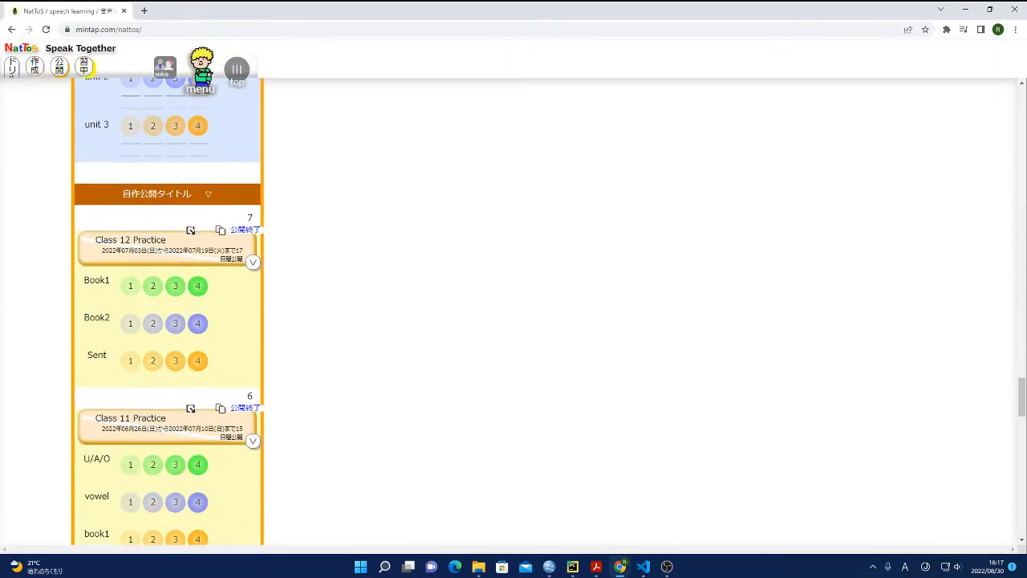
pyautogui.click(130, 189)
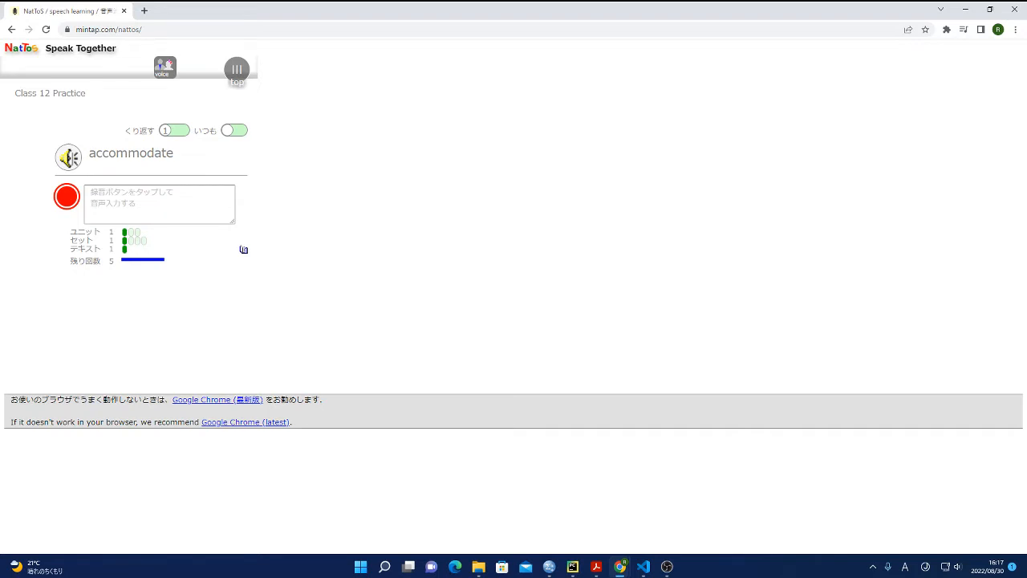
pyautogui.click(68, 157)
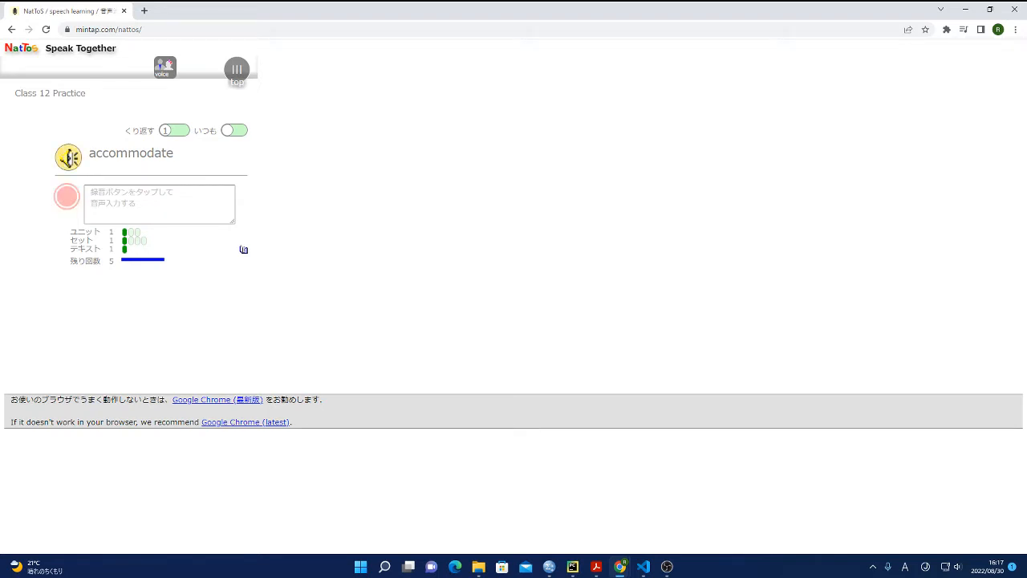
# Step: Set the reading voice to Google UK English Female and select set 2 of Book1 in Class 12 Practice
pyautogui.click(165, 68)
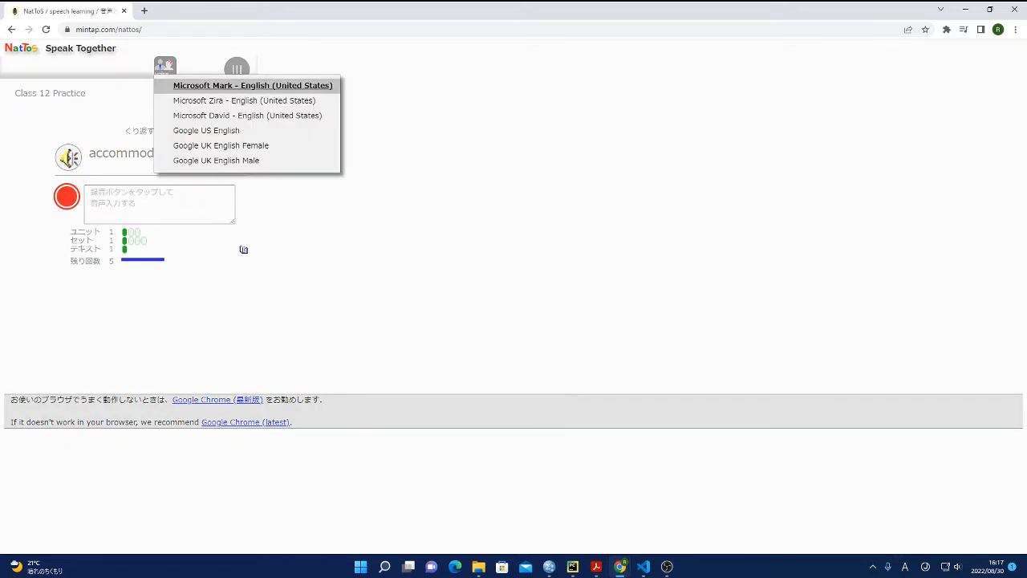
pyautogui.click(221, 145)
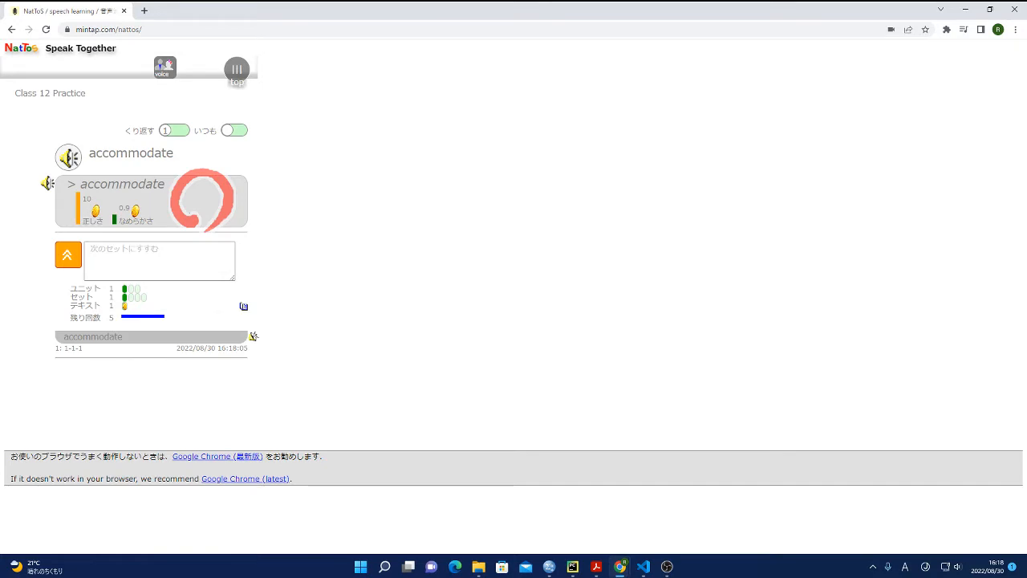
pyautogui.click(152, 190)
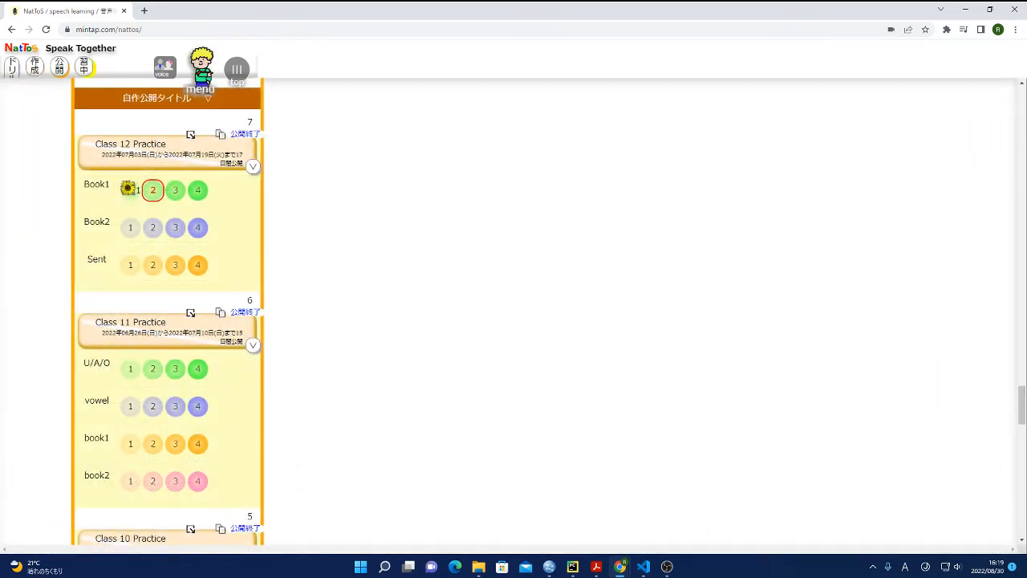
# Step: Review the published titles, the created class practice titles and the options in the site menu
pyautogui.scroll(5, 169, 313)
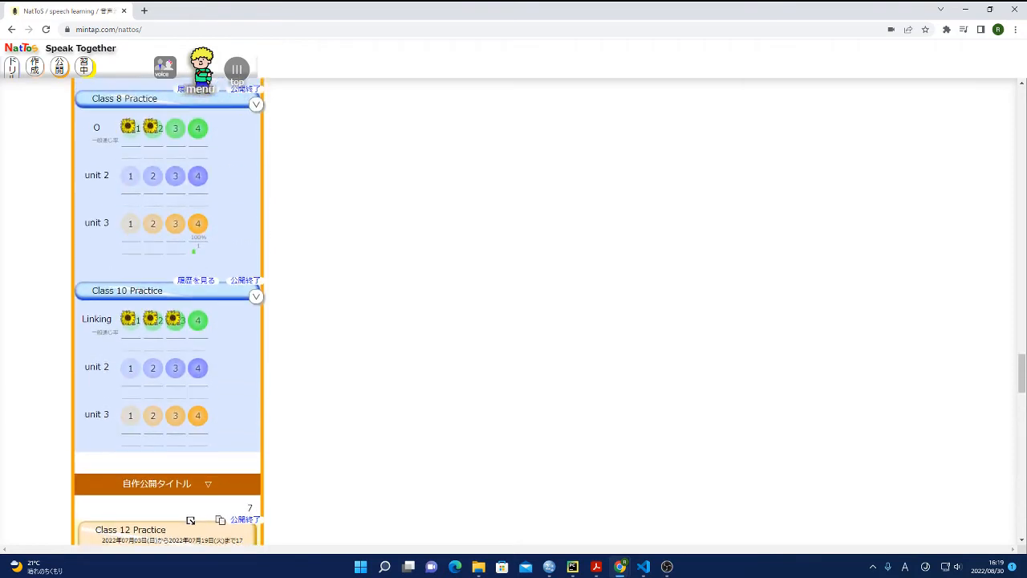
pyautogui.scroll(15, 190, 520)
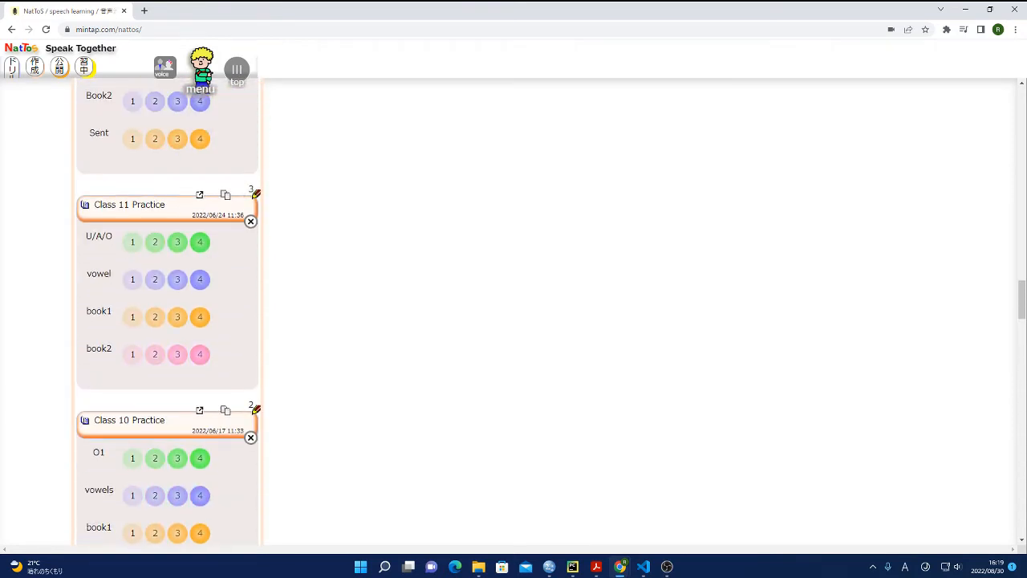
pyautogui.scroll(4, 168, 313)
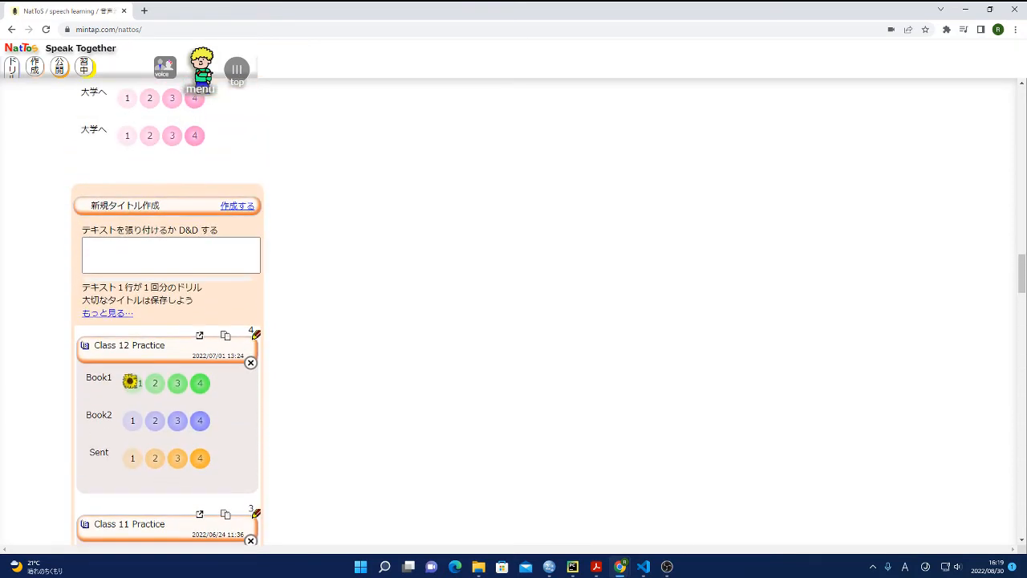
pyautogui.scroll(-1, 169, 321)
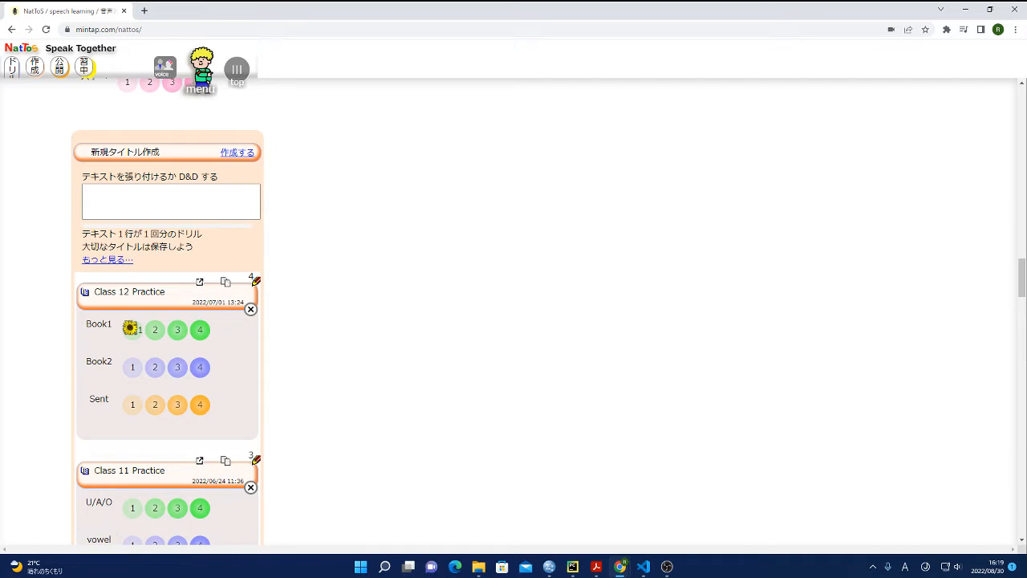
pyautogui.click(201, 72)
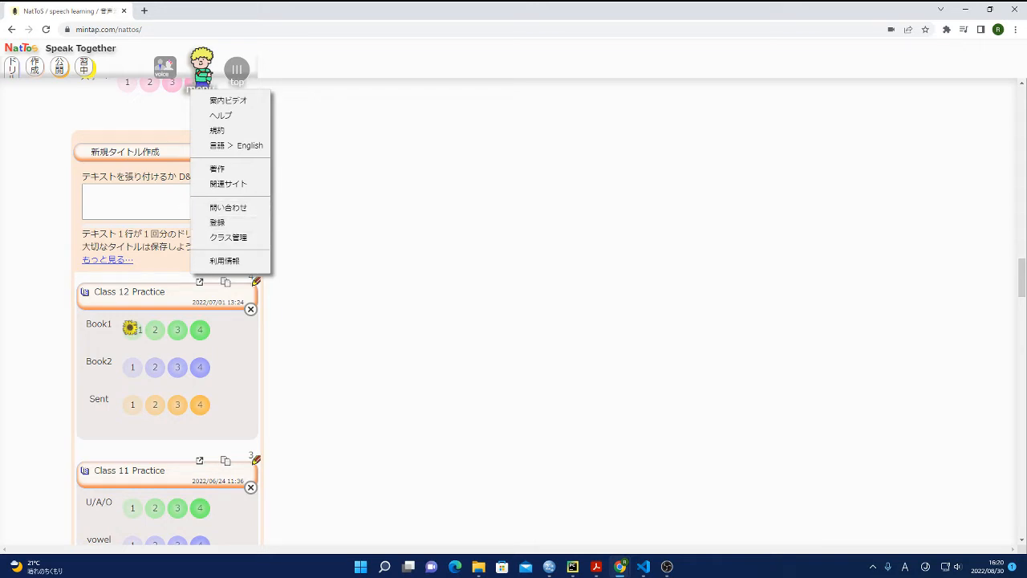
pyautogui.click(354, 223)
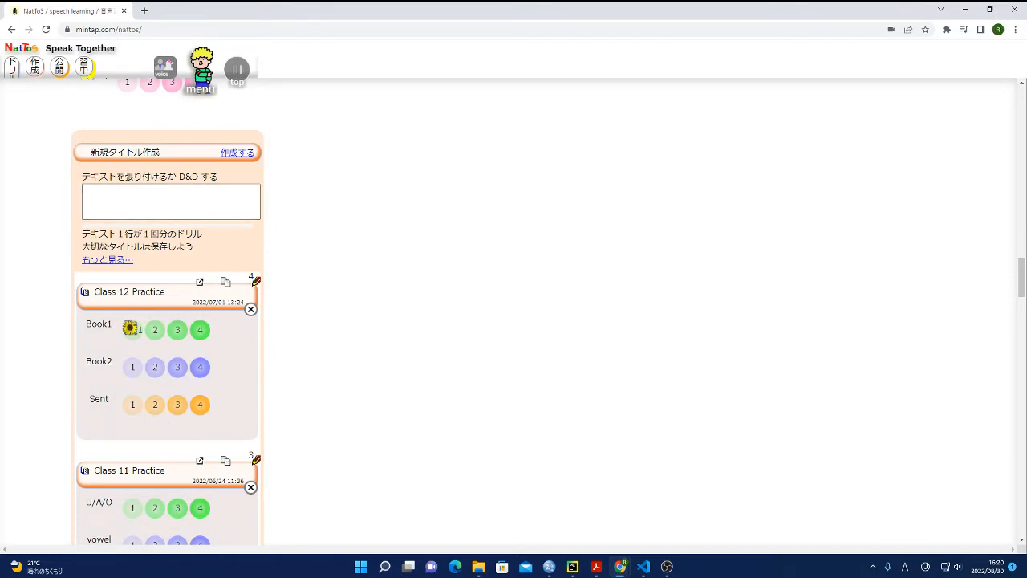
pyautogui.scroll(-10, 167, 313)
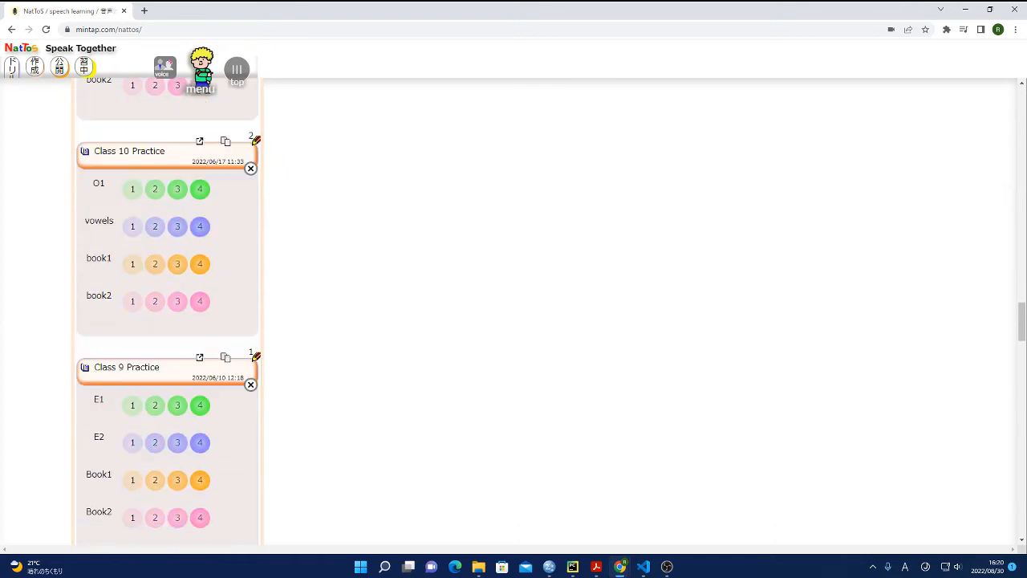
pyautogui.scroll(-2, 168, 313)
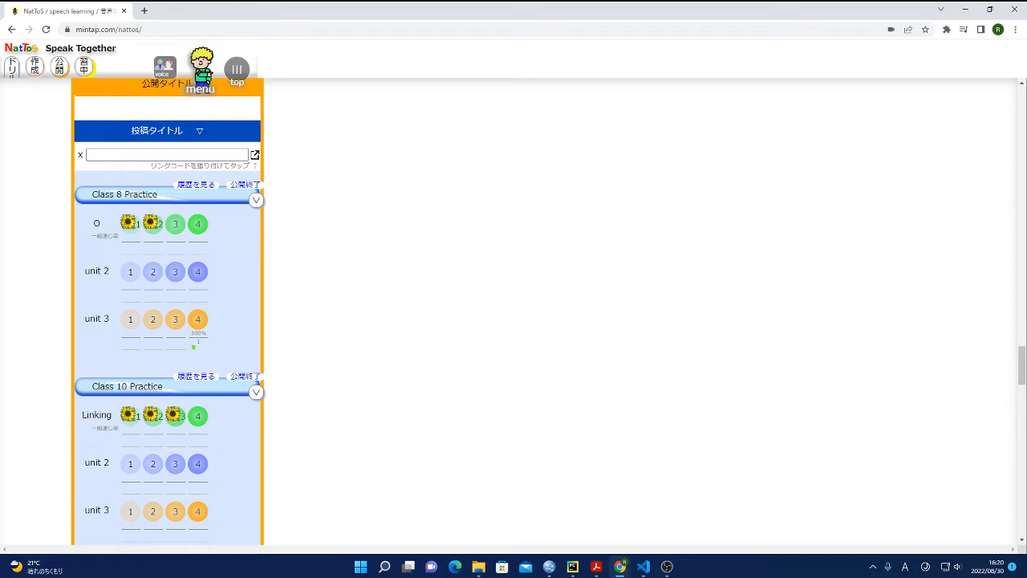
pyautogui.scroll(10, 169, 313)
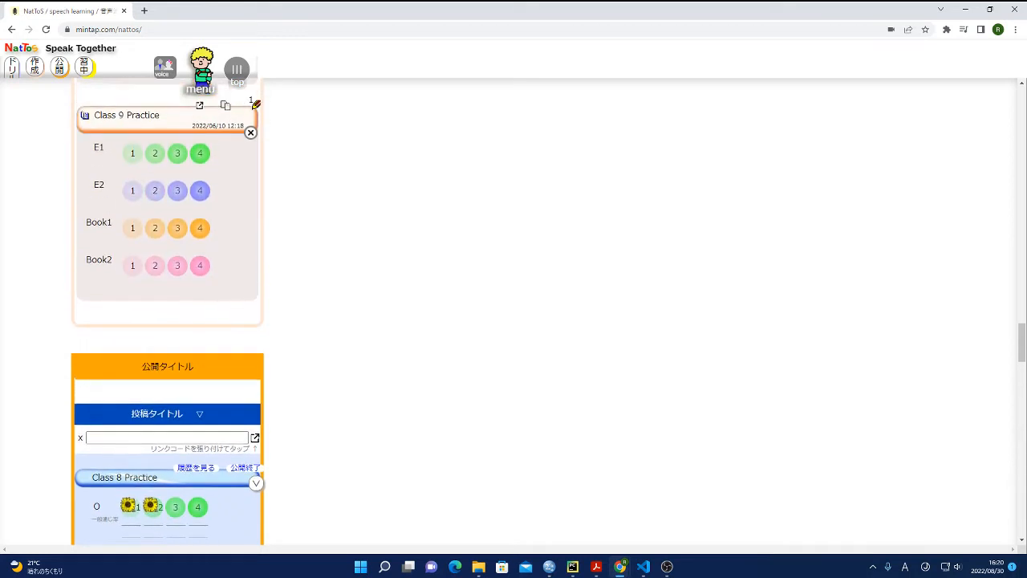
pyautogui.scroll(5, 168, 313)
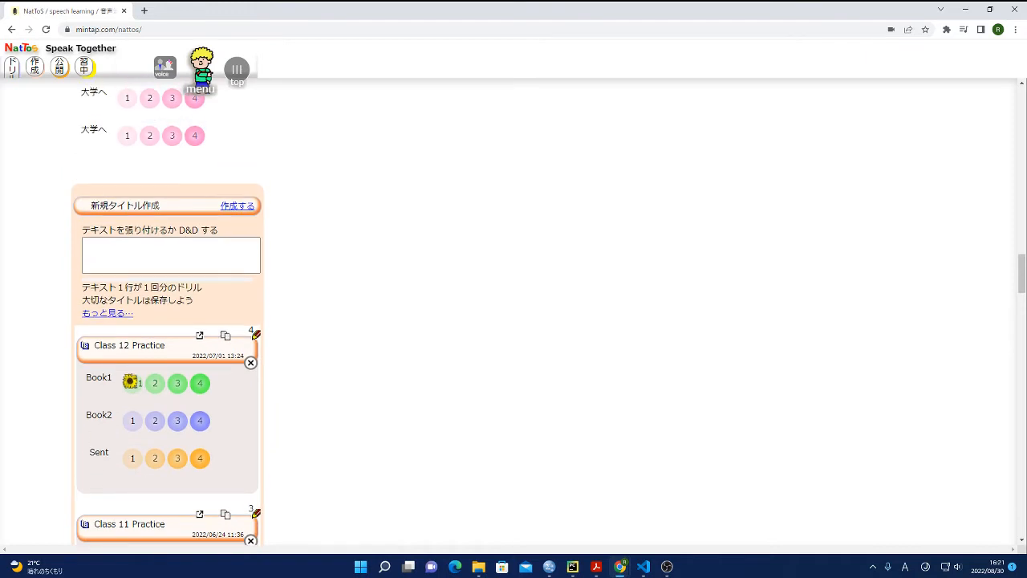
# Step: Examine the registration and class management entries of the site menu and the heading of the new title creation section
pyautogui.click(201, 74)
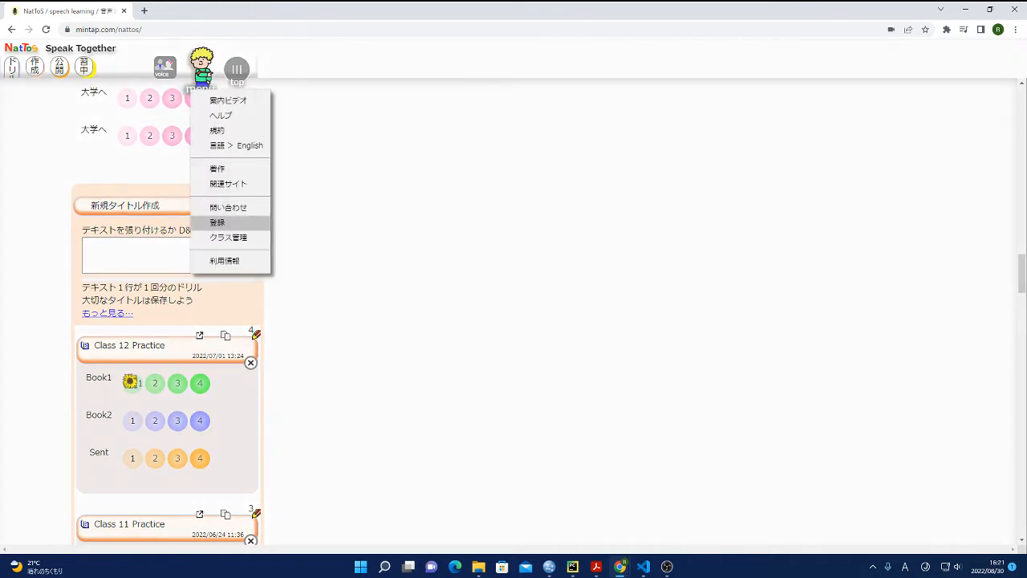
pyautogui.press('Escape')
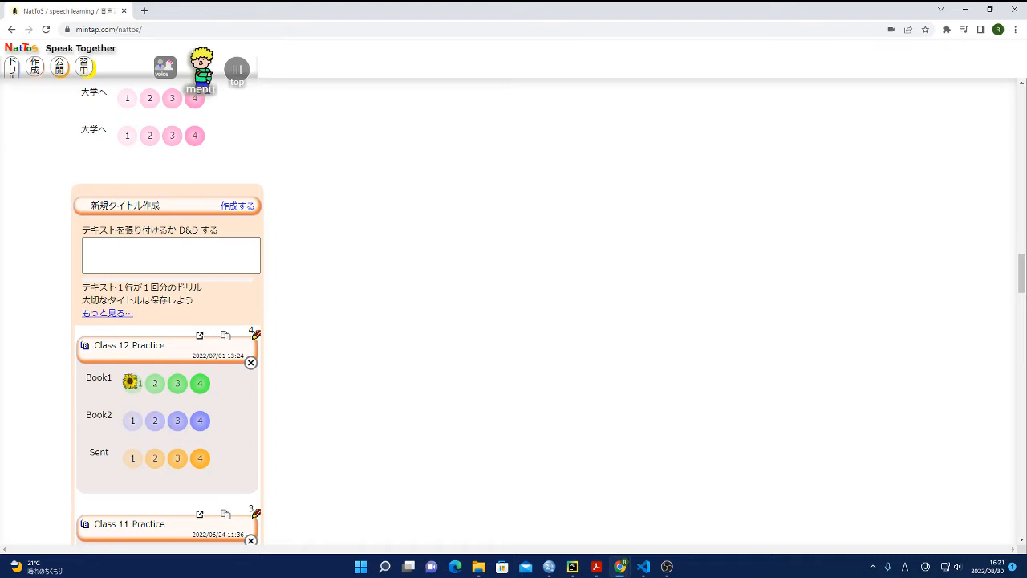
pyautogui.click(200, 74)
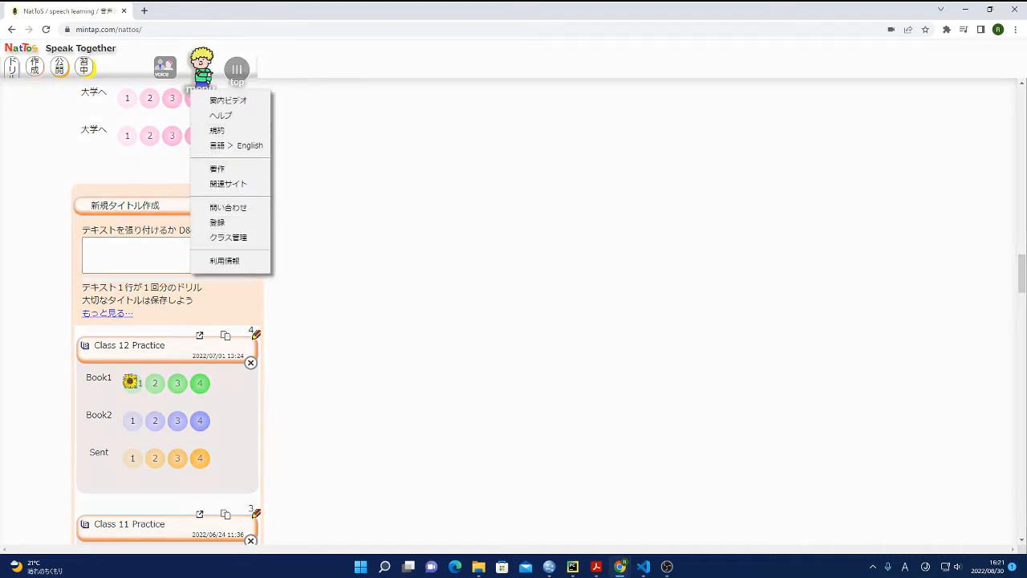
pyautogui.press('Escape')
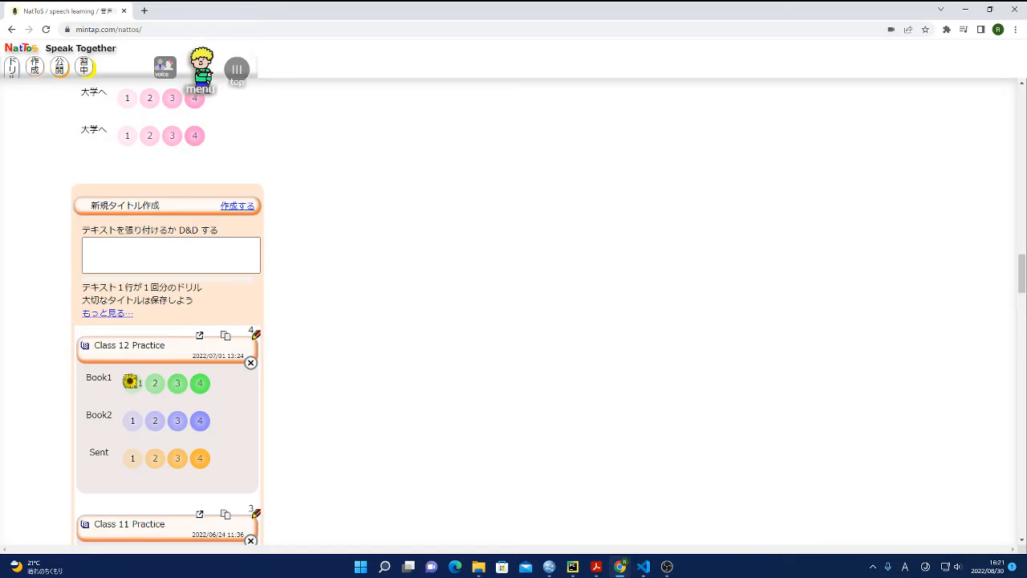
pyautogui.moveTo(91, 206); pyautogui.dragTo(162, 206)
pyautogui.click(163, 207)
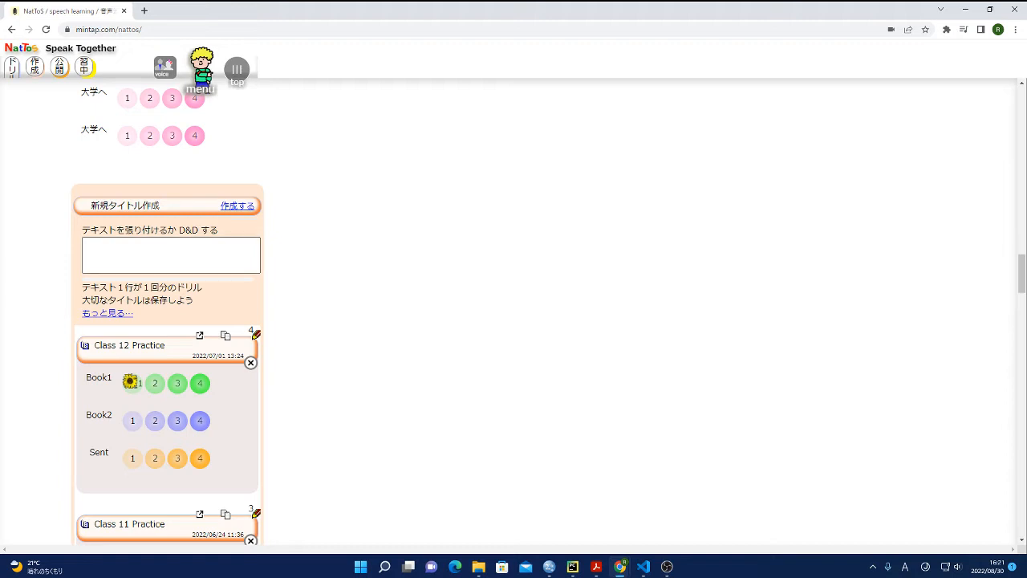
# Step: Enter "#Vowel Sounds Practice" as the first line of the new title's text and begin a new line
pyautogui.click(171, 255)
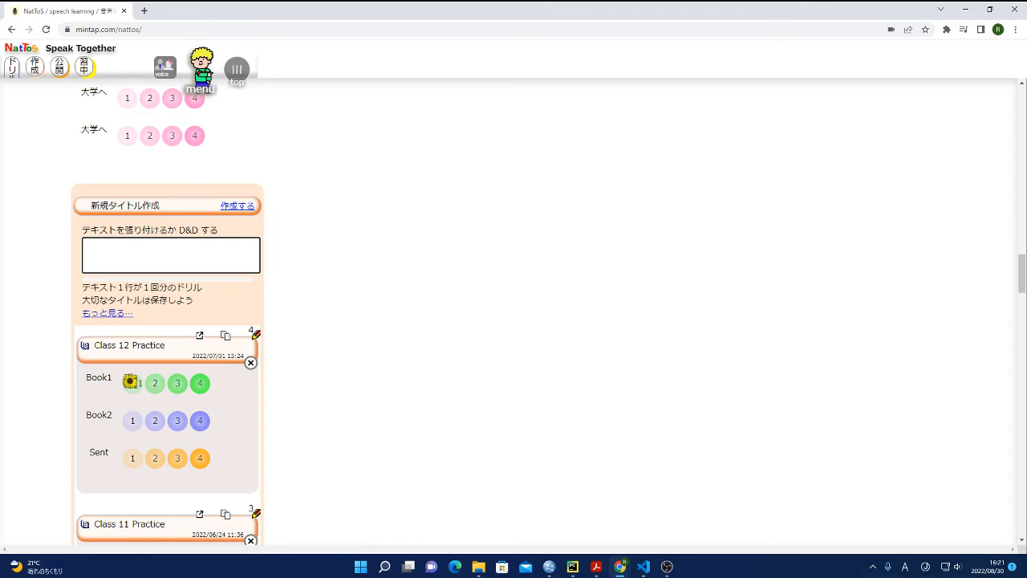
pyautogui.write('#')
pyautogui.hotkey('ctrl', '+')
pyautogui.hotkey('ctrl', '+')
pyautogui.hotkey('ctrl', '+')
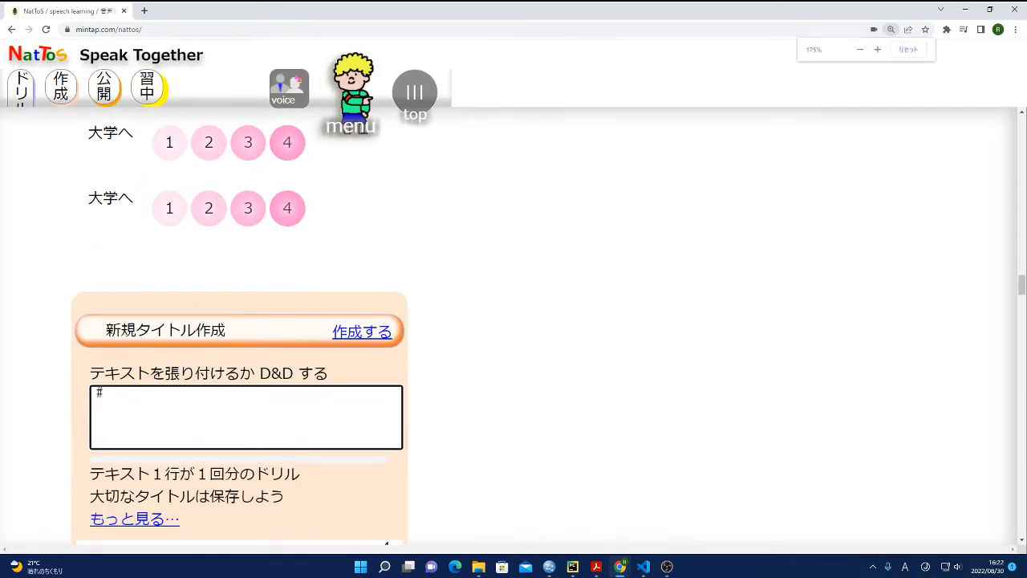
pyautogui.scroll(-1, 510, 326)
pyautogui.hotkey('ctrl', '+')
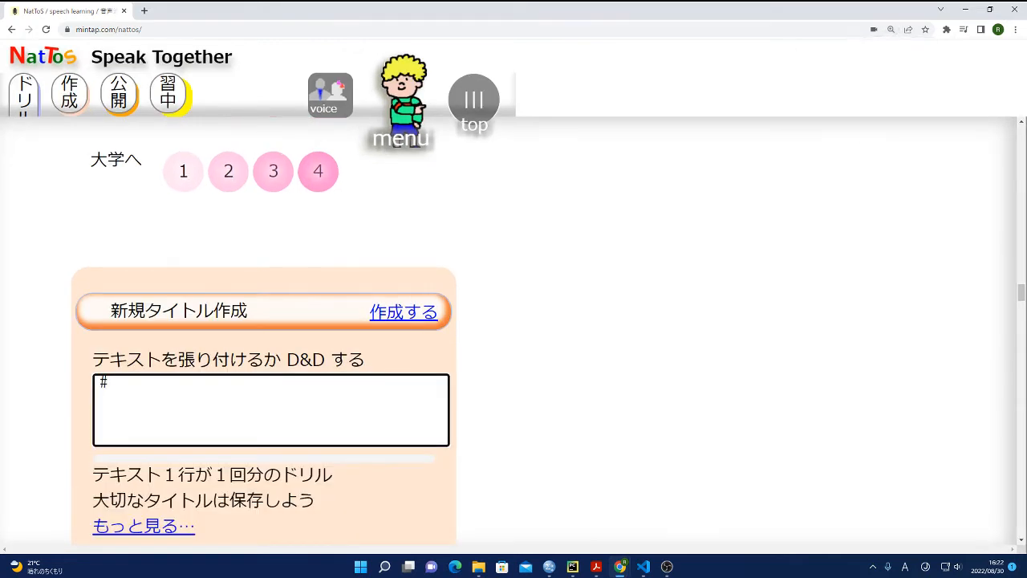
pyautogui.scroll(-2, 264, 331)
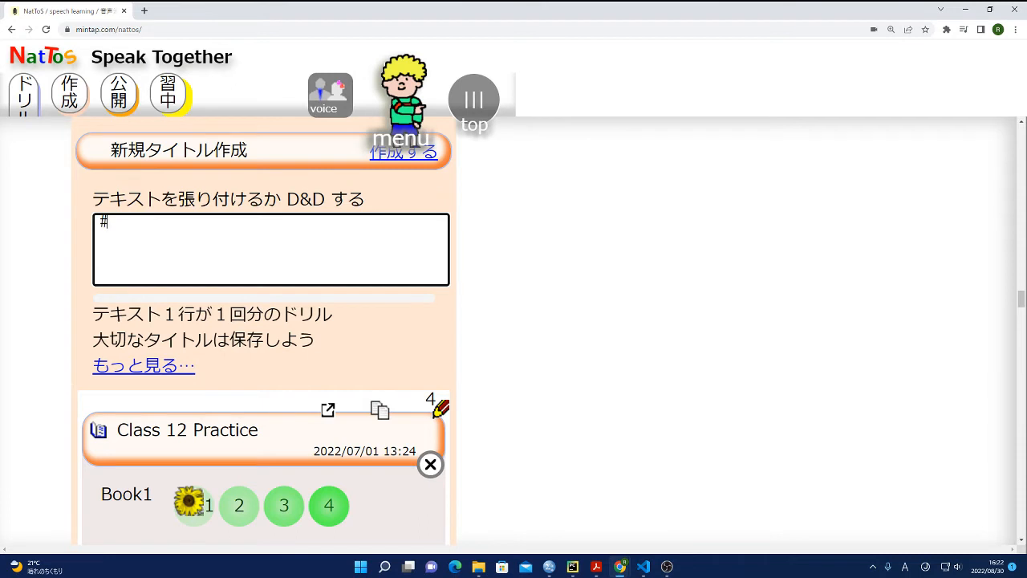
pyautogui.write('Vowel Sounds Practice')
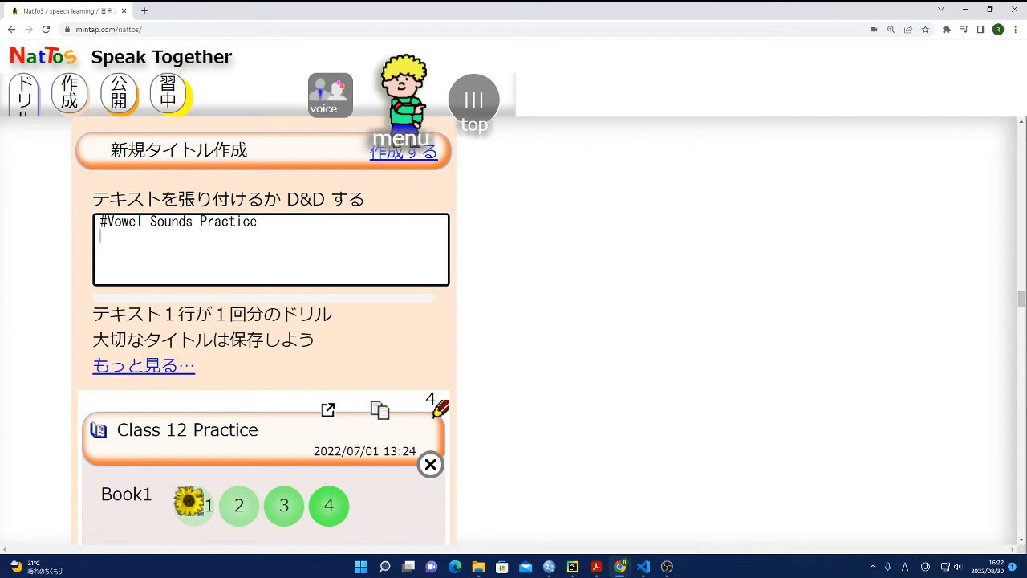
# Step: Examine the unit names listed under the existing Class 12 Practice title as a model for the new text
pyautogui.scroll(-2, 265, 337)
pyautogui.scroll(-1, 264, 337)
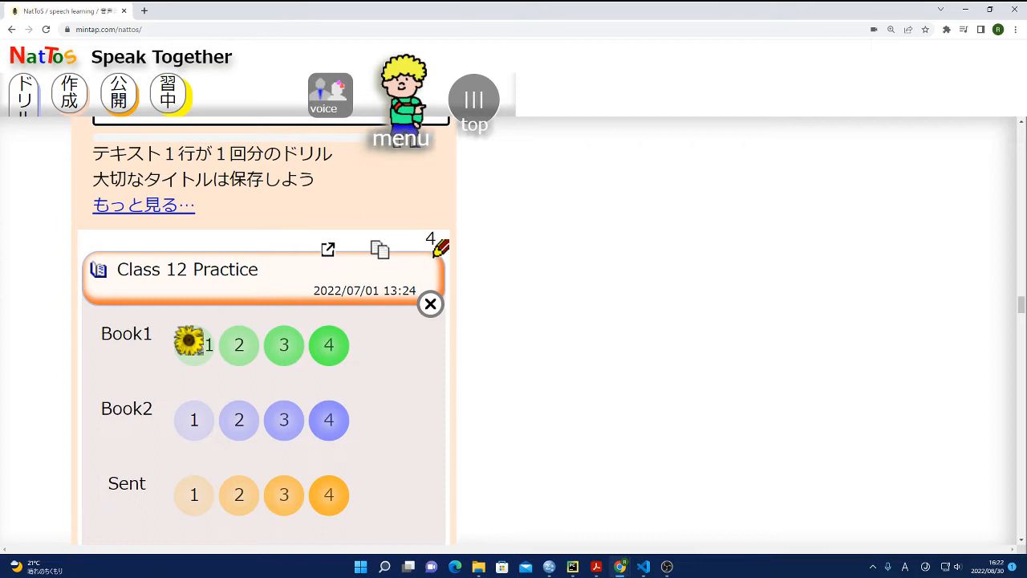
pyautogui.scroll(2, 264, 321)
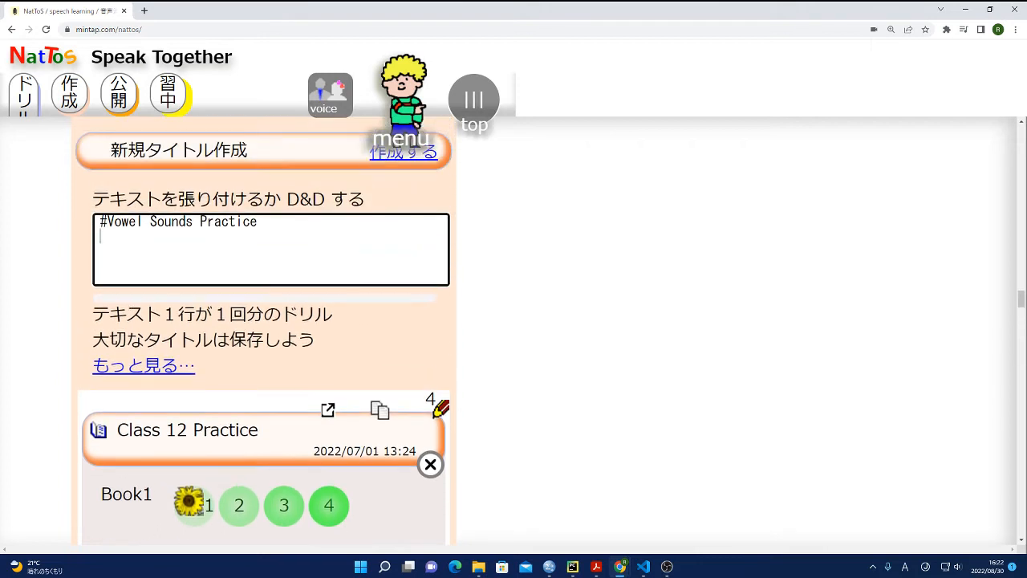
pyautogui.scroll(-1, 265, 329)
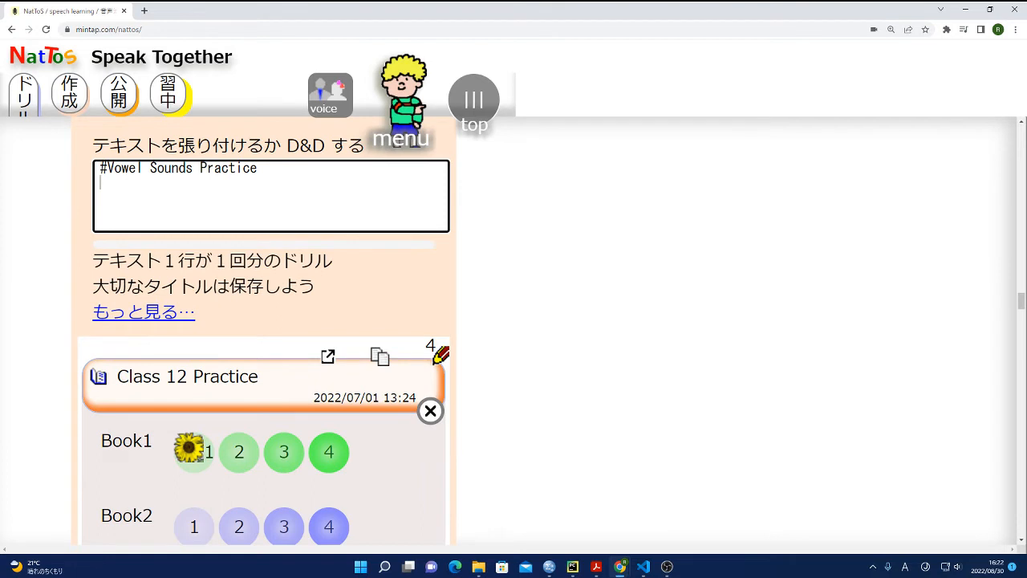
# Step: Add a unit headed "#A/O" to the title text with the lines "hat", "hot" and "The hat is hot."
pyautogui.write('#')
pyautogui.write('A/')
pyautogui.write('O Pr')
pyautogui.press('BackSpace')
pyautogui.write('hat')
pyautogui.press('Return')
pyautogui.write('hot')
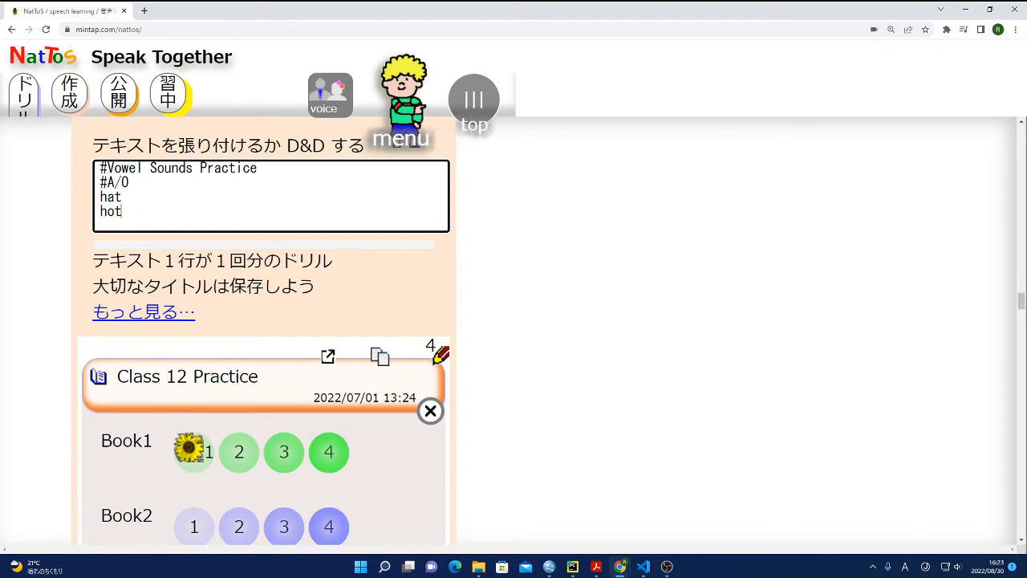
pyautogui.press('Return')
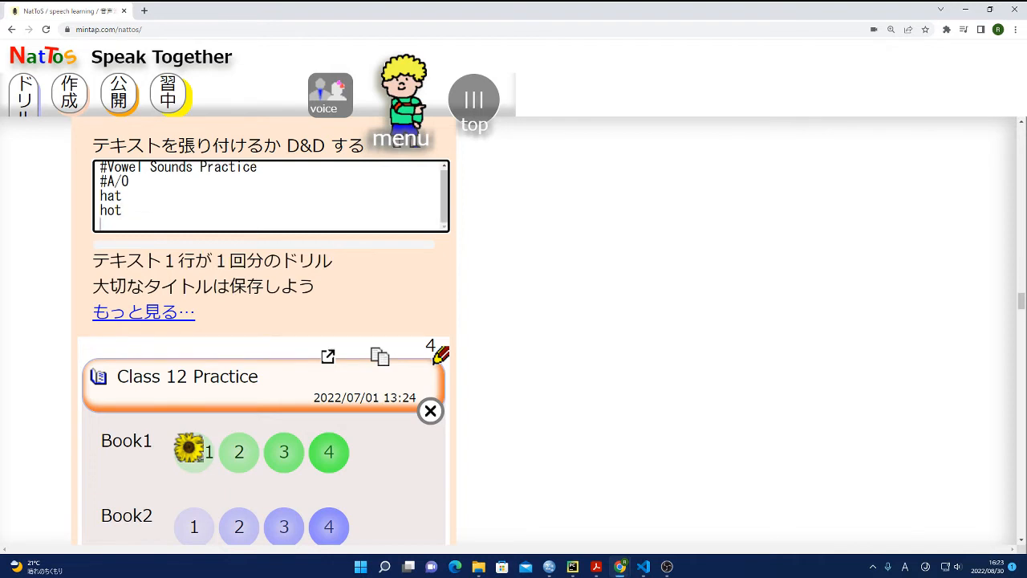
pyautogui.write('The hat is hot')
pyautogui.write('.')
pyautogui.press('Return')
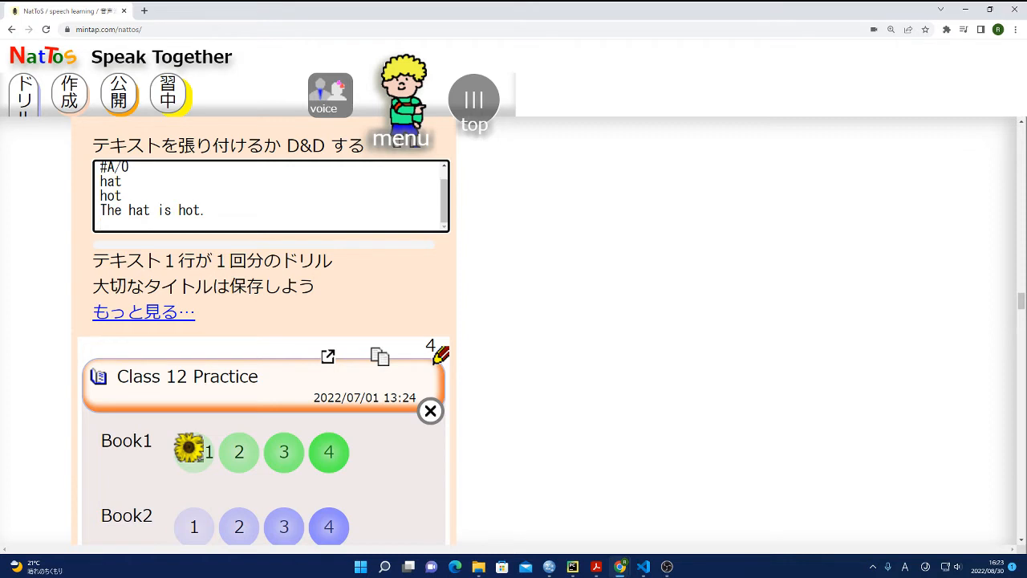
# Step: Add a second unit headed "#I/E" with the lines "Eat leaves" and "It lives"
pyautogui.write('#I/E')
pyautogui.press('Return')
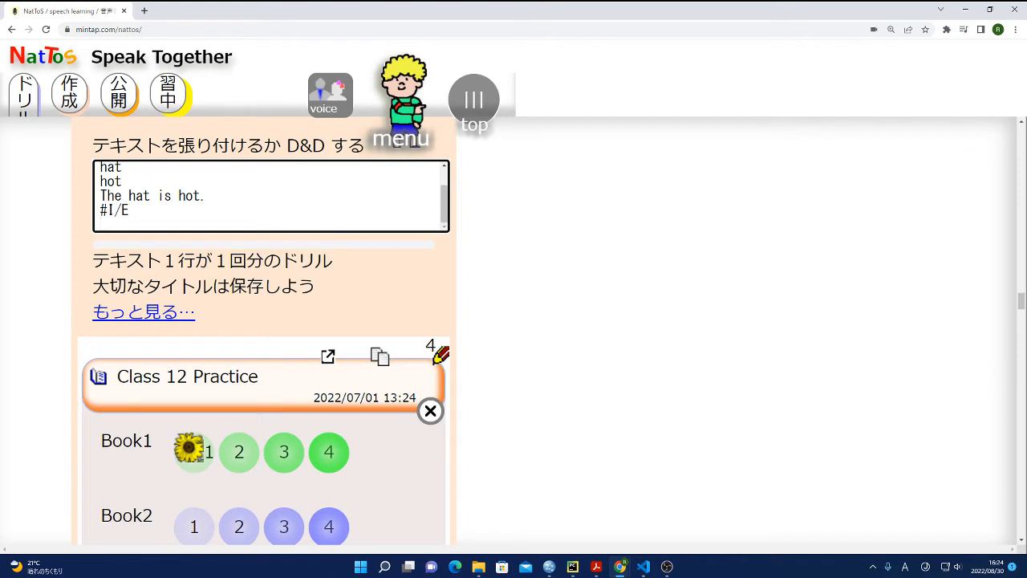
pyautogui.write('It leaves')
pyautogui.press('Return')
pyautogui.write('I')
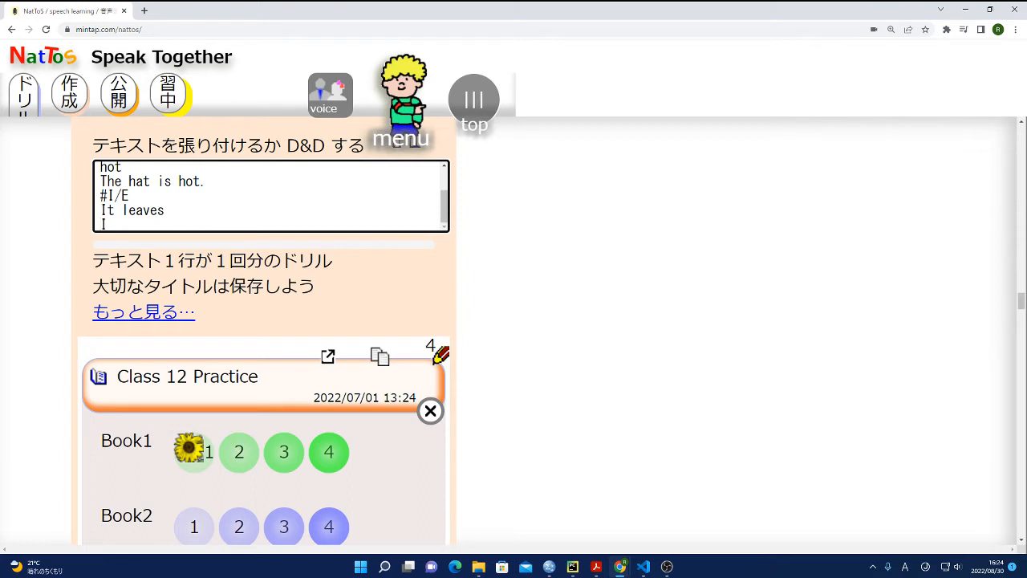
pyautogui.doubleClick(104, 211)
pyautogui.write('eat')
pyautogui.press('Delete')
pyautogui.write('Ea')
pyautogui.press('Down')
pyautogui.write('t lives')
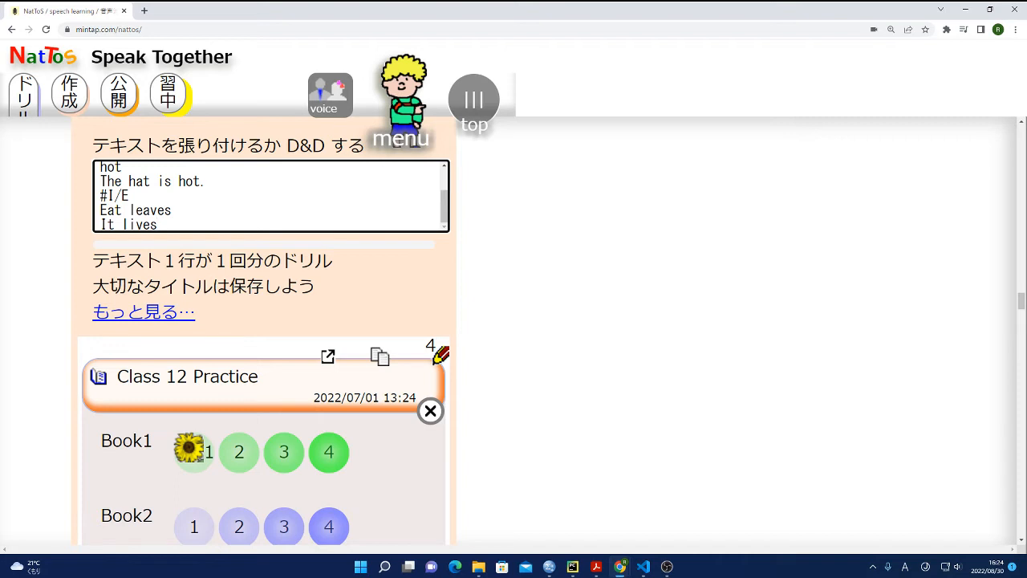
# Step: Create the new title from the entered text, using the existing Class 12 Practice units as a layout reference
pyautogui.scroll(-3, 264, 331)
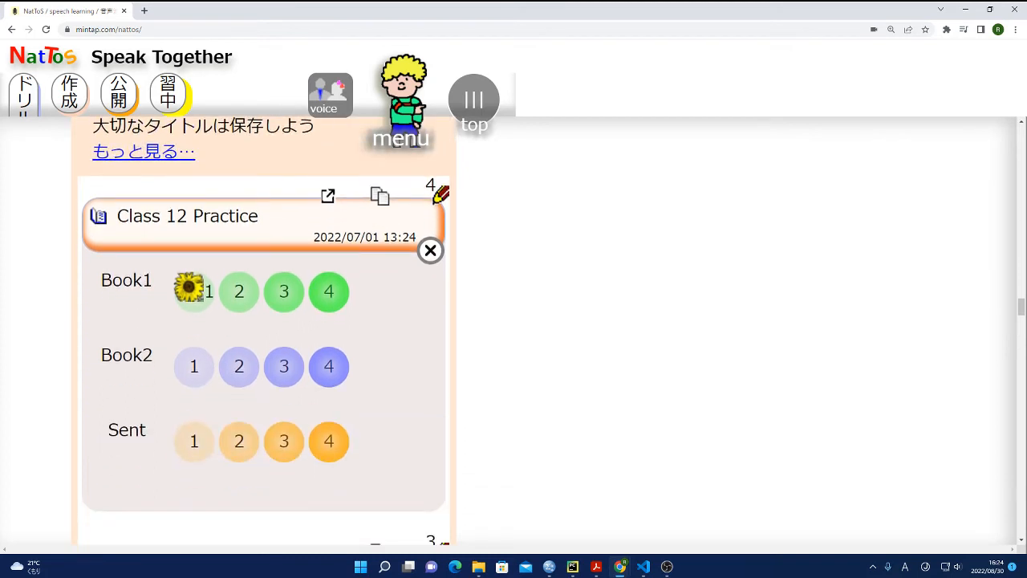
pyautogui.scroll(1, 264, 331)
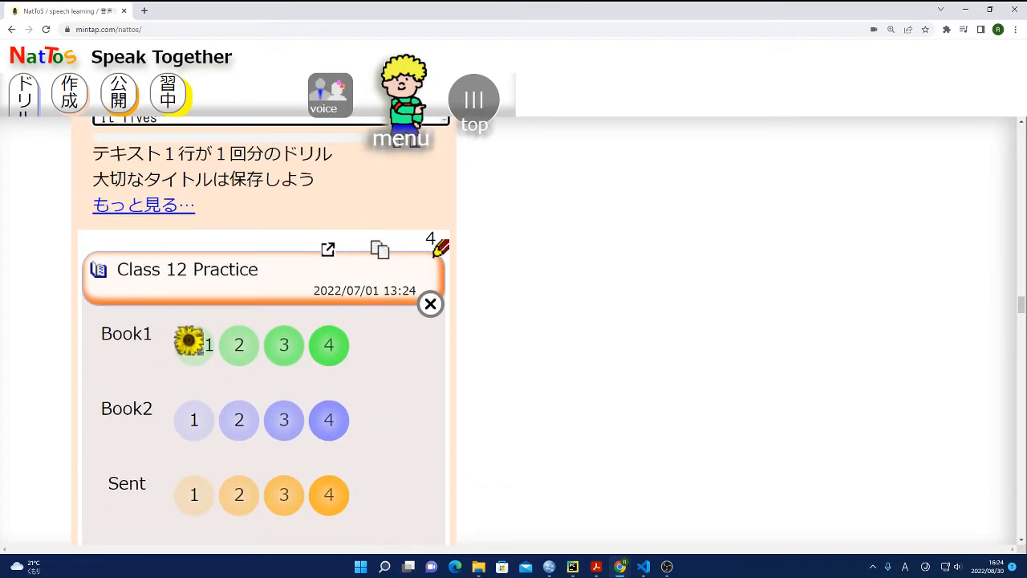
pyautogui.scroll(2, 264, 331)
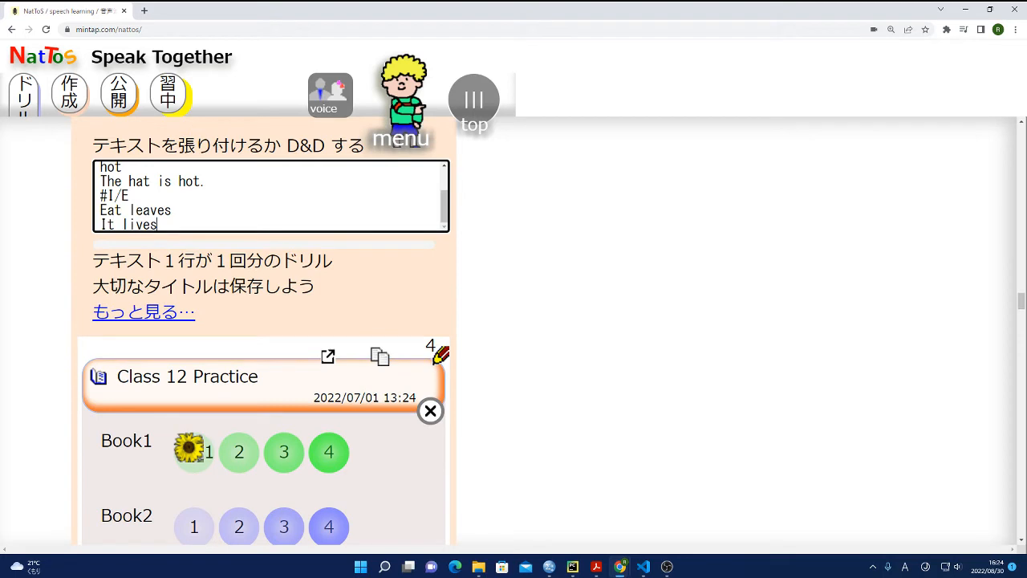
pyautogui.scroll(2, 264, 331)
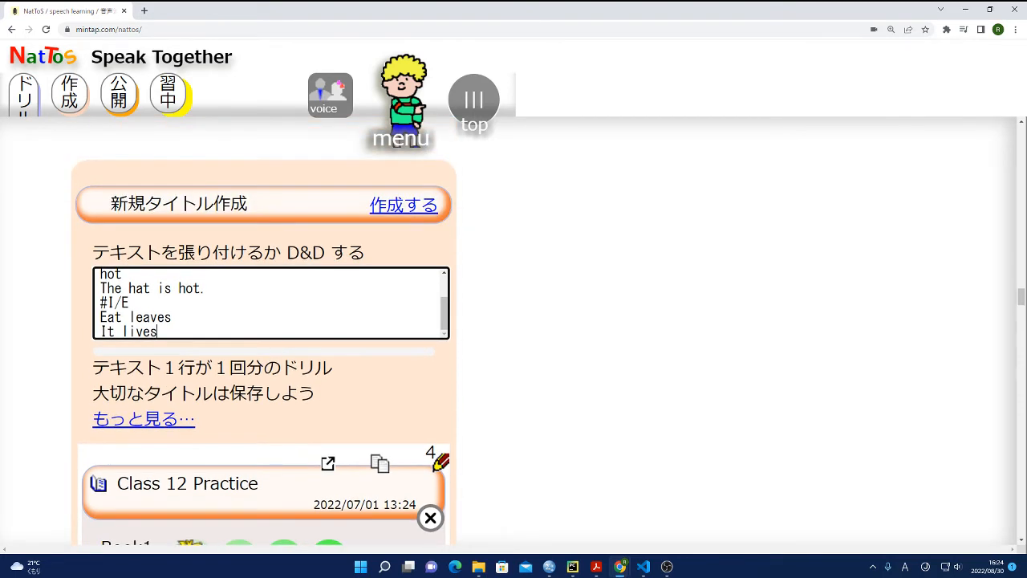
pyautogui.scroll(-1, 264, 330)
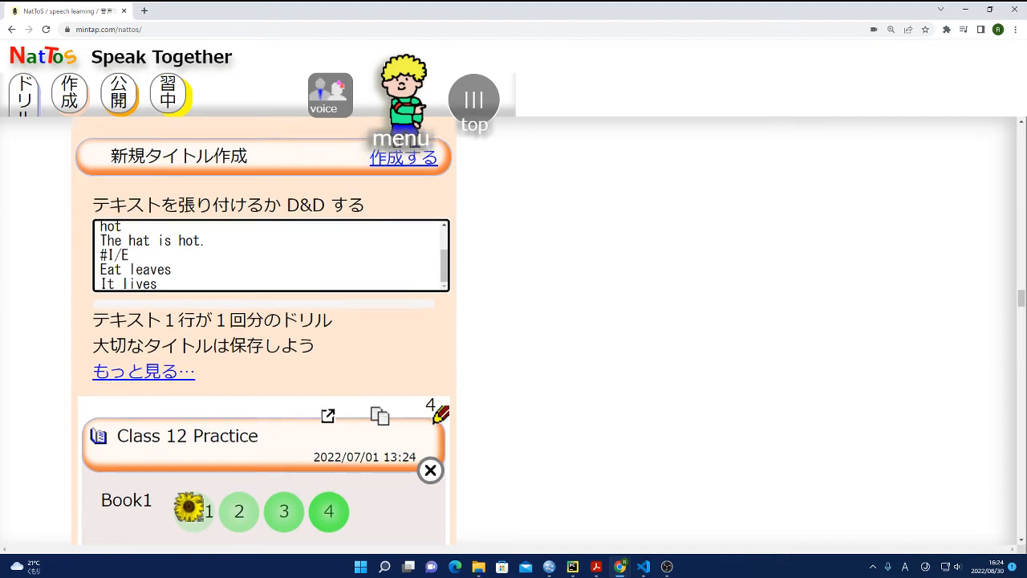
pyautogui.scroll(1, 264, 331)
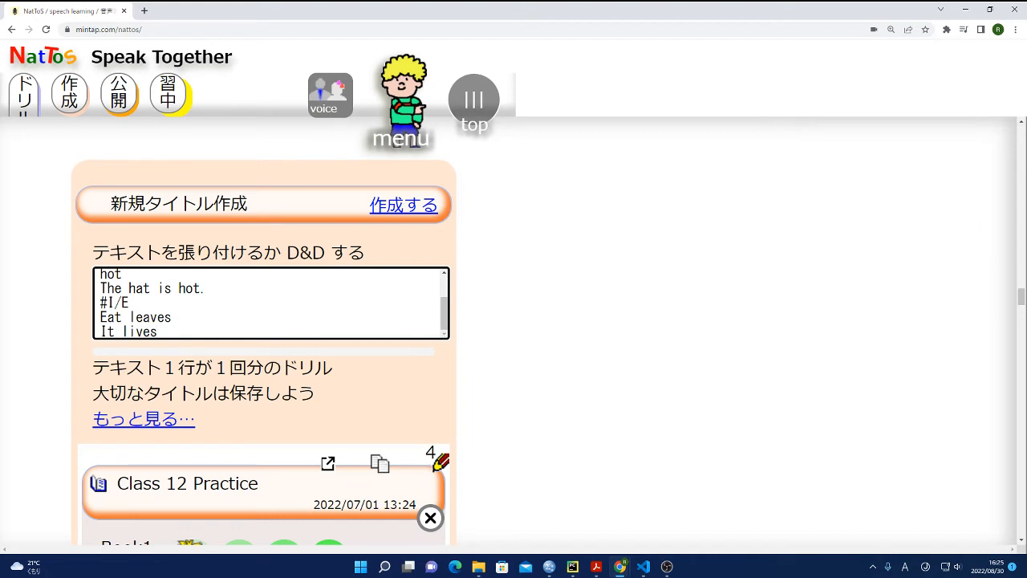
pyautogui.click(404, 206)
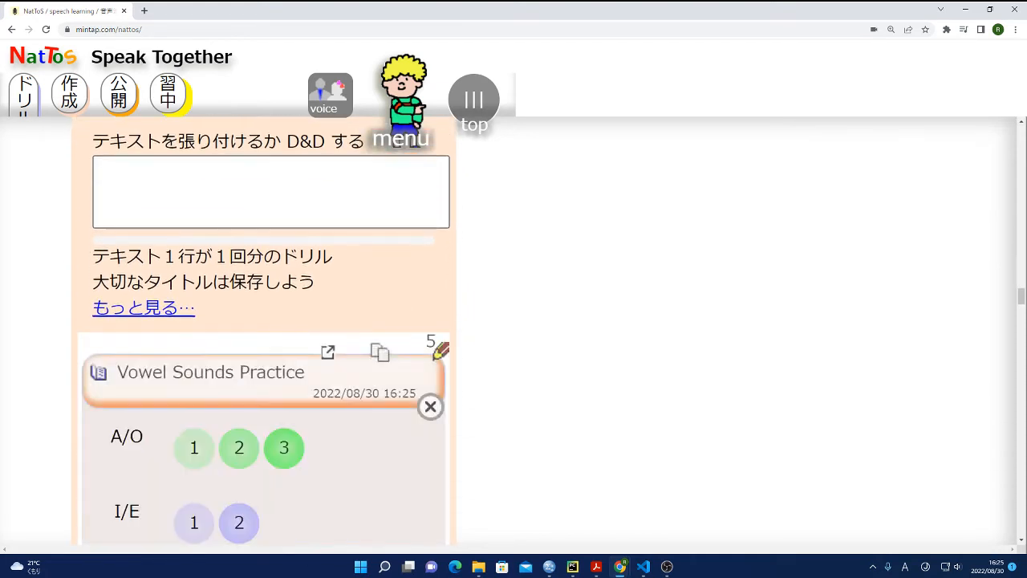
# Step: Preview the first A/O drill of Vowel Sounds Practice and return to the title list
pyautogui.scroll(-2, 265, 330)
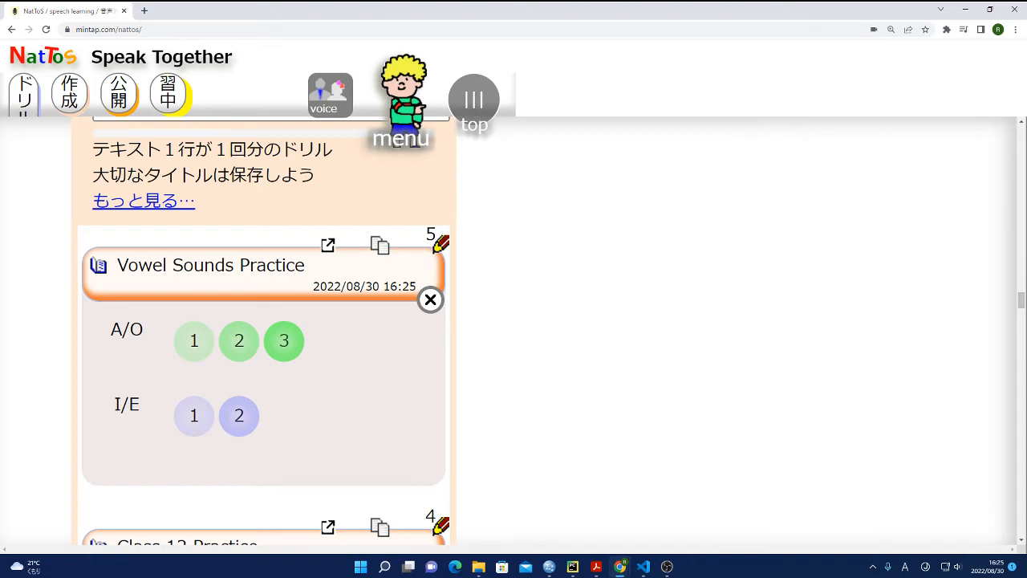
pyautogui.click(195, 342)
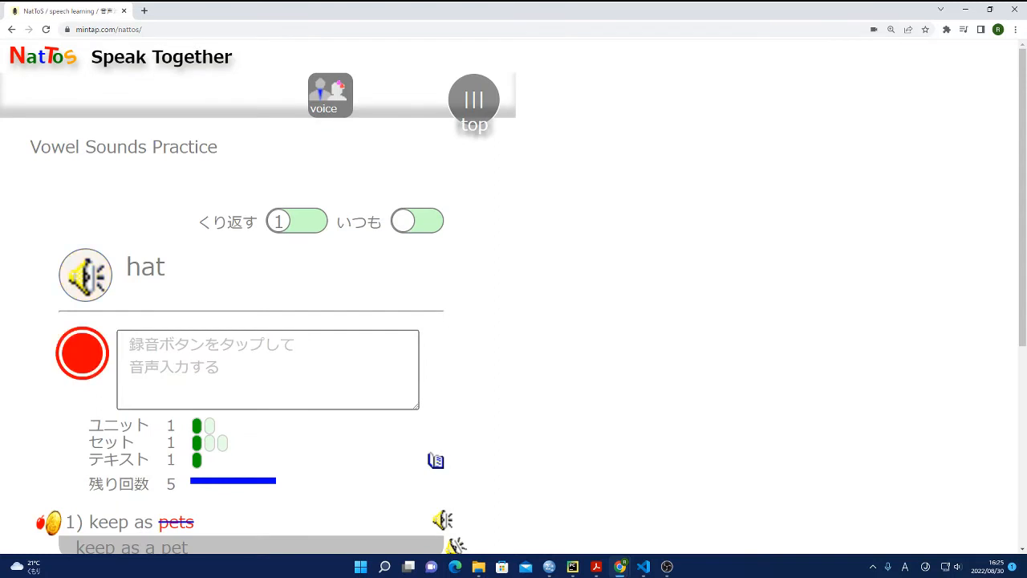
pyautogui.click(475, 100)
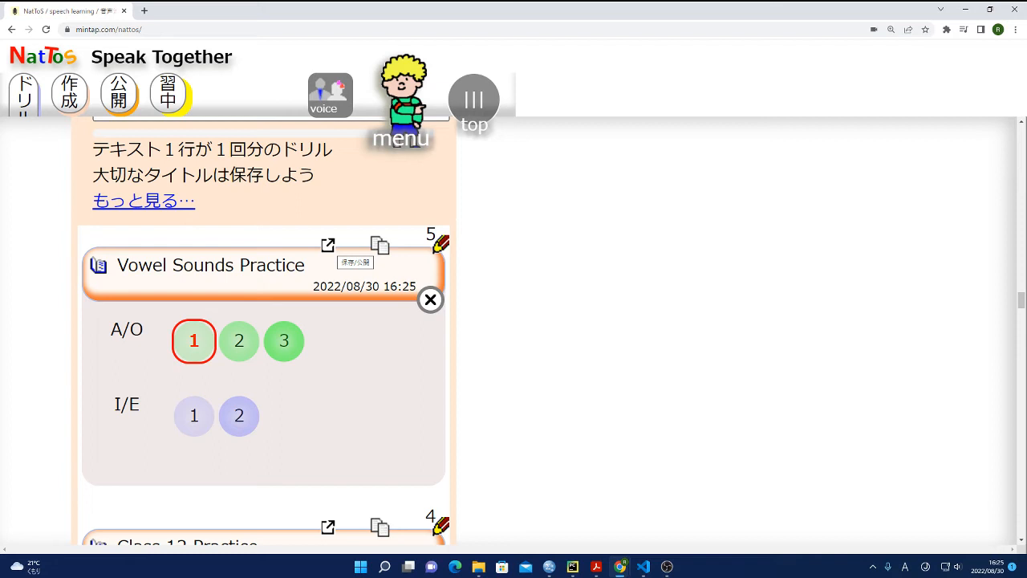
# Step: Open the save/publish form for Vowel Sounds Practice and enter the publisher's full name
pyautogui.click(327, 245)
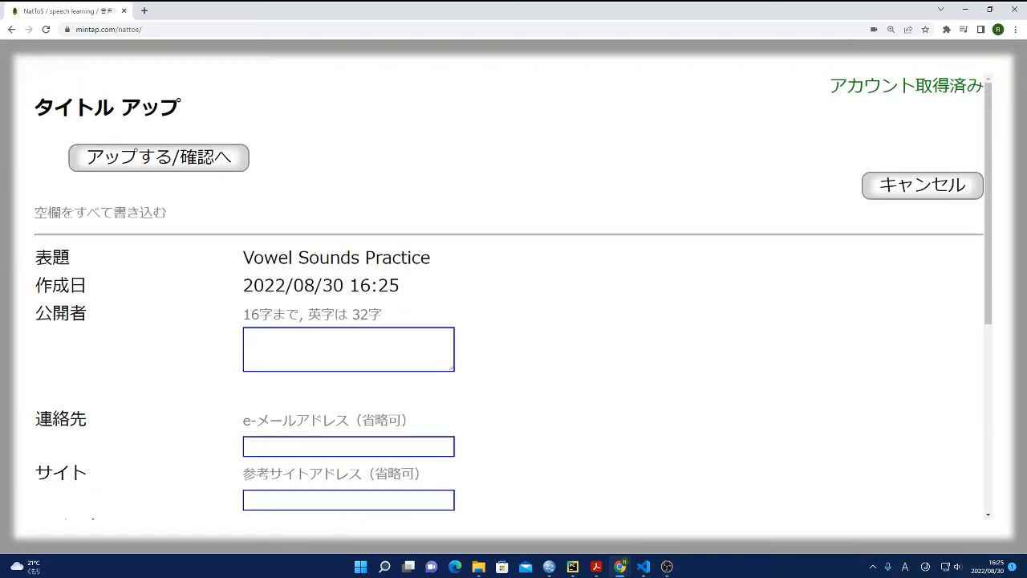
pyautogui.scroll(-1, 514, 321)
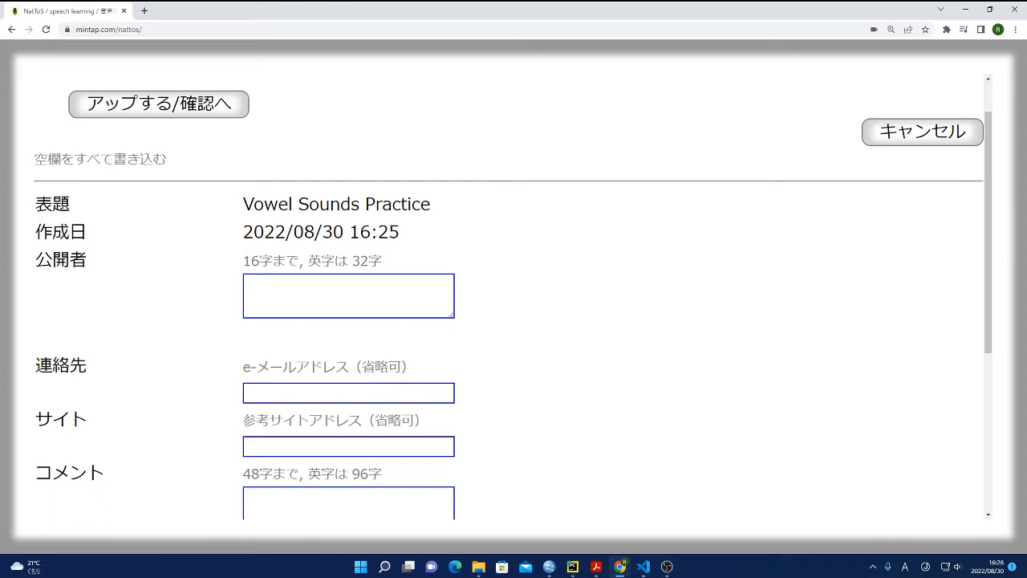
pyautogui.scroll(-1, 509, 297)
pyautogui.click(349, 243)
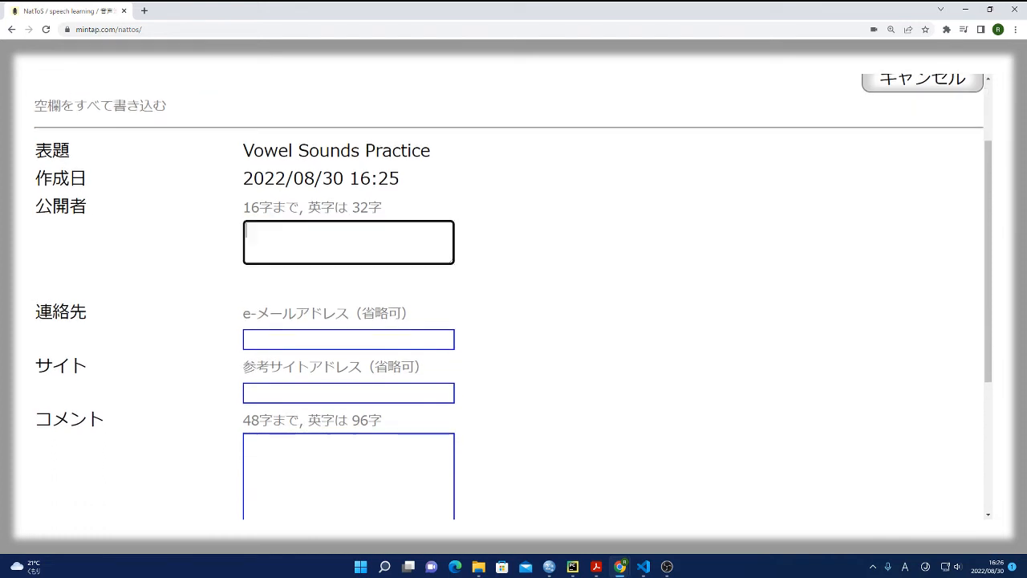
pyautogui.write('Ryan Spring')
# Step: Enter "This is practice for practice." as the comment for the title being published
pyautogui.scroll(-2, 514, 297)
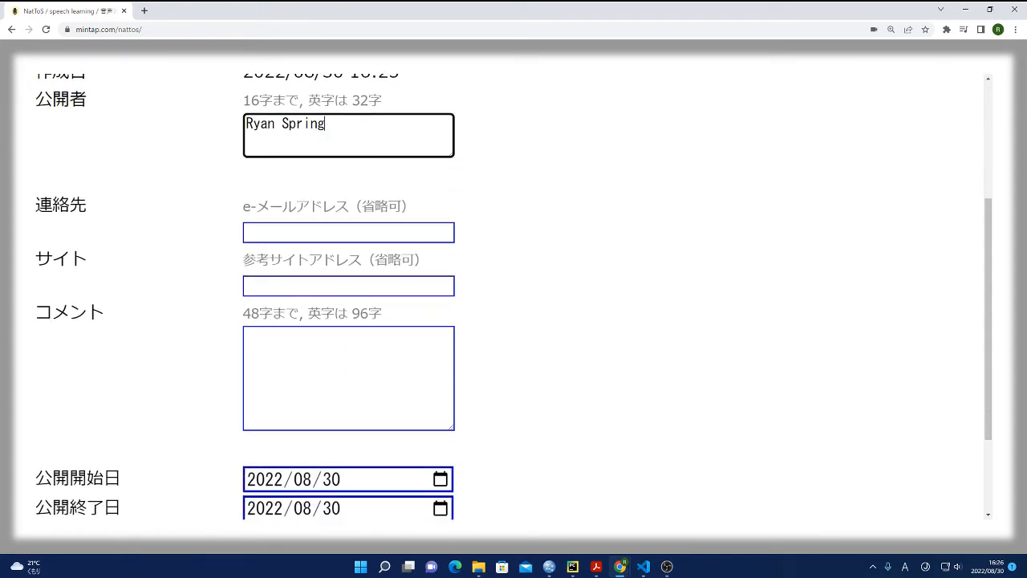
pyautogui.click(346, 370)
pyautogui.write('This is p')
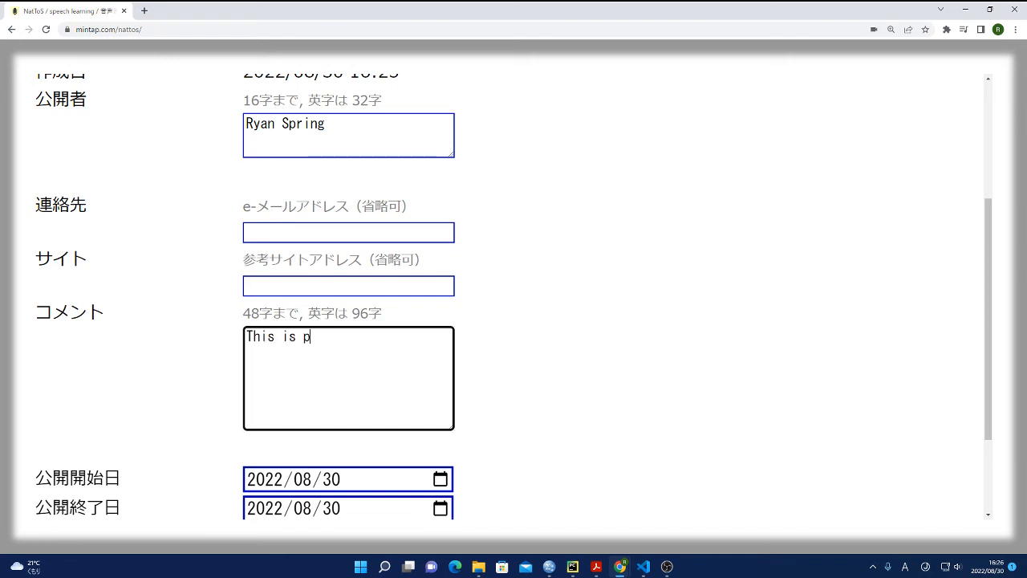
pyautogui.write('ractice for practice.')
# Step: Set the publication end date to 2022/08/31
pyautogui.scroll(-1, 513, 297)
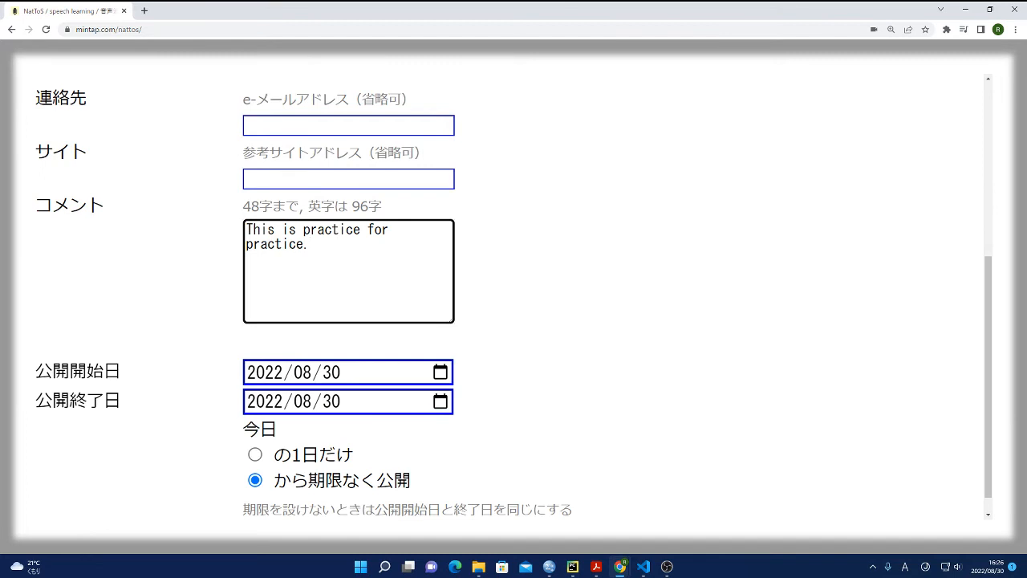
pyautogui.click(265, 402)
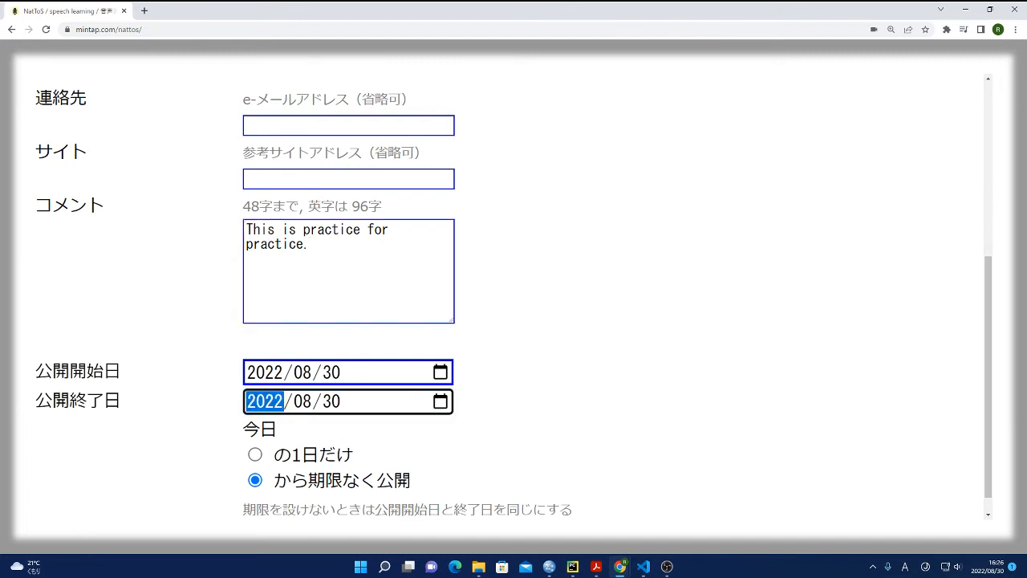
pyautogui.click(440, 401)
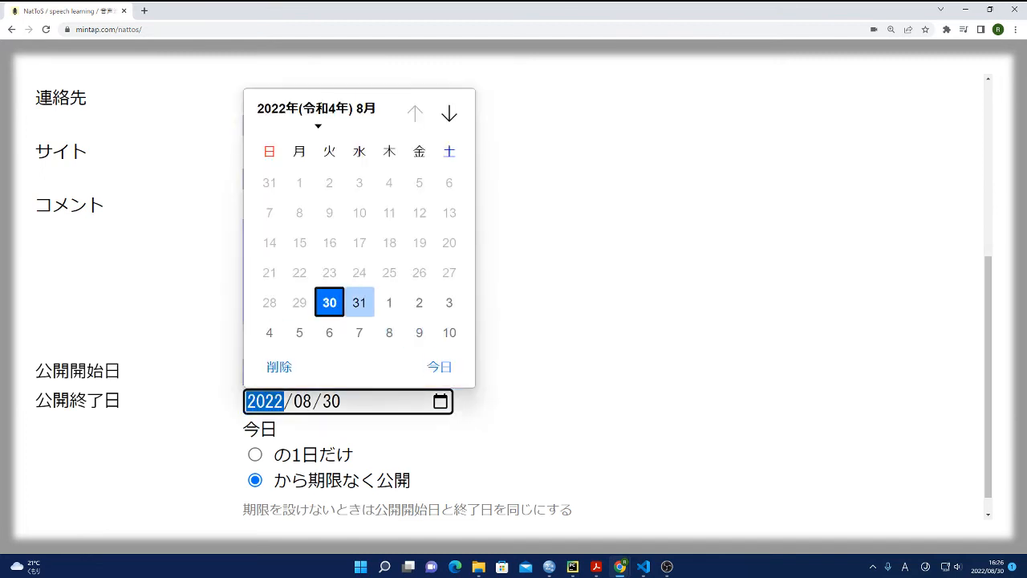
pyautogui.click(358, 300)
pyautogui.click(562, 385)
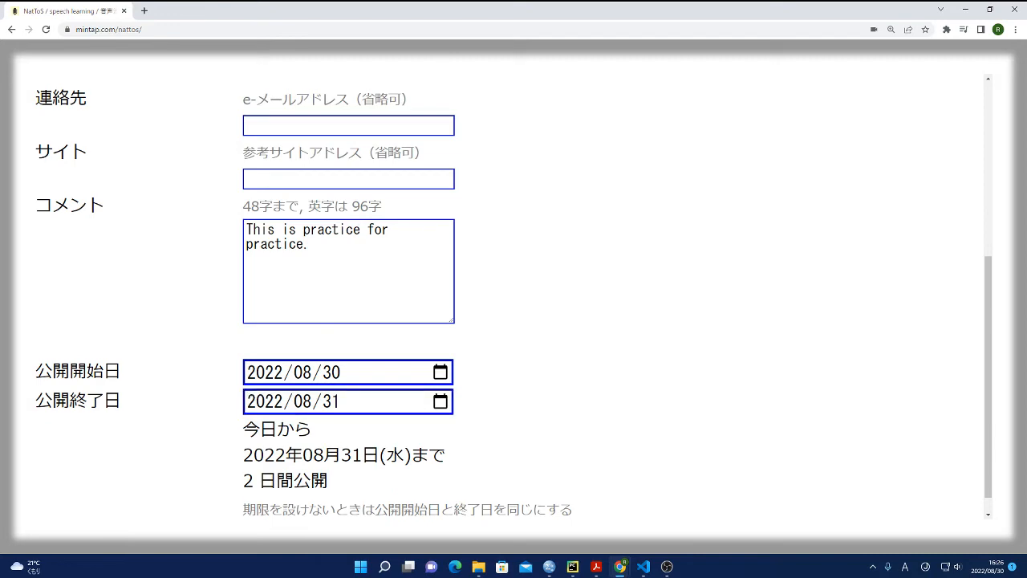
# Step: Check the completed publishing form and proceed to its upload confirmation
pyautogui.scroll(-1, 513, 297)
pyautogui.scroll(4, 514, 297)
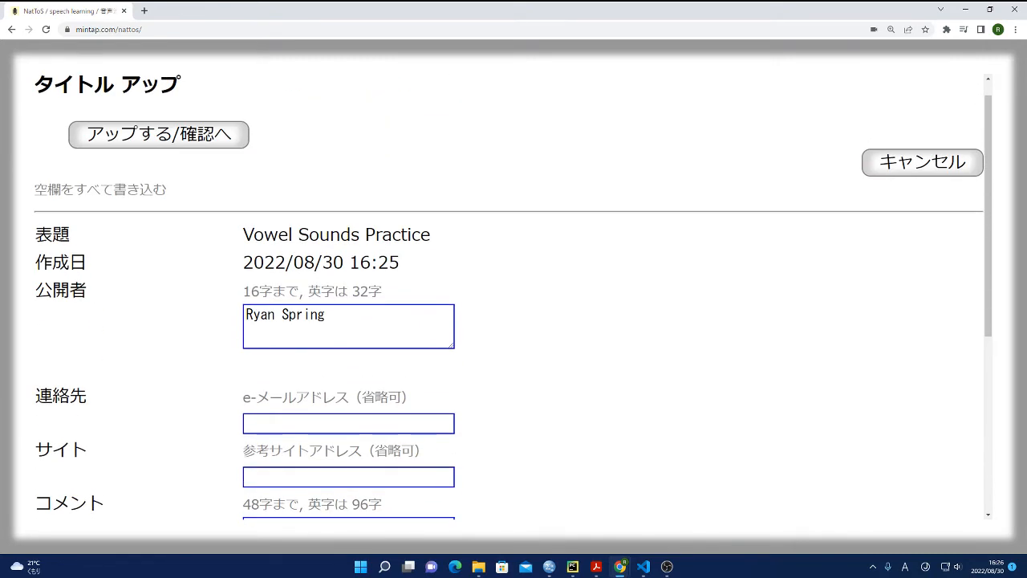
pyautogui.scroll(-3, 514, 297)
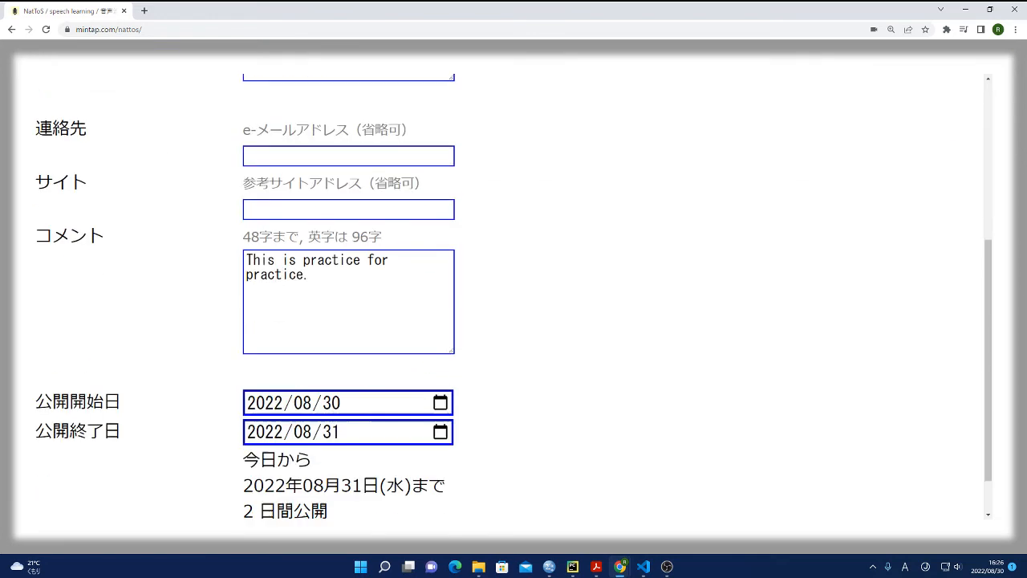
pyautogui.scroll(2, 514, 297)
pyautogui.scroll(2, 514, 297)
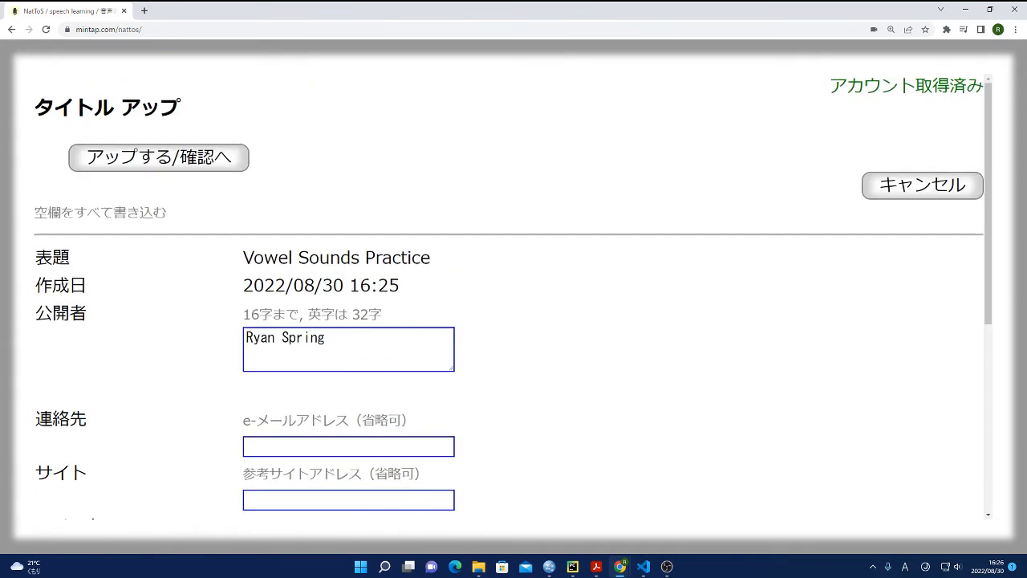
pyautogui.click(159, 157)
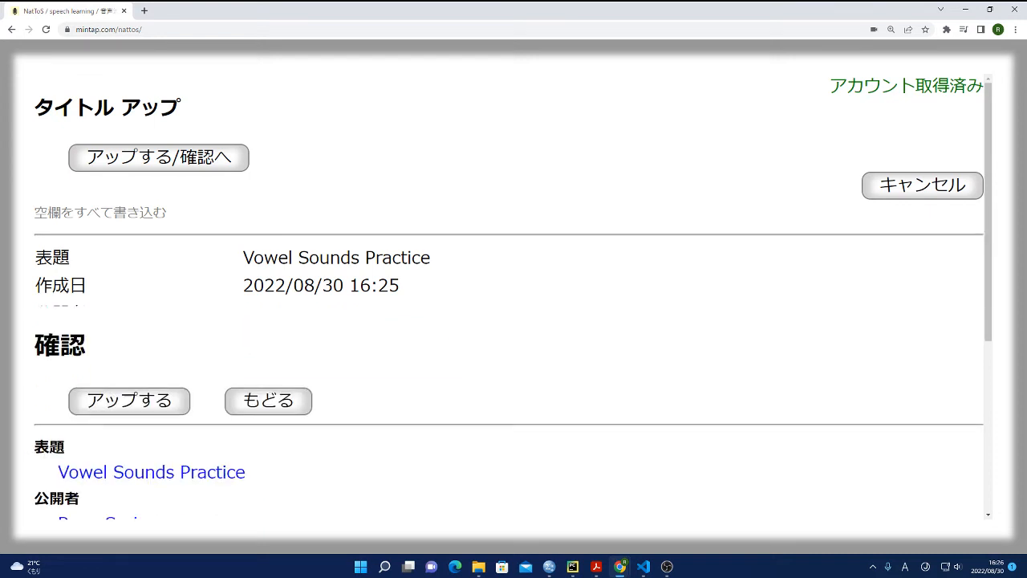
# Step: Review the title details and drill sentences in the confirmation, and upload Vowel Sounds Practice
pyautogui.scroll(-2, 514, 297)
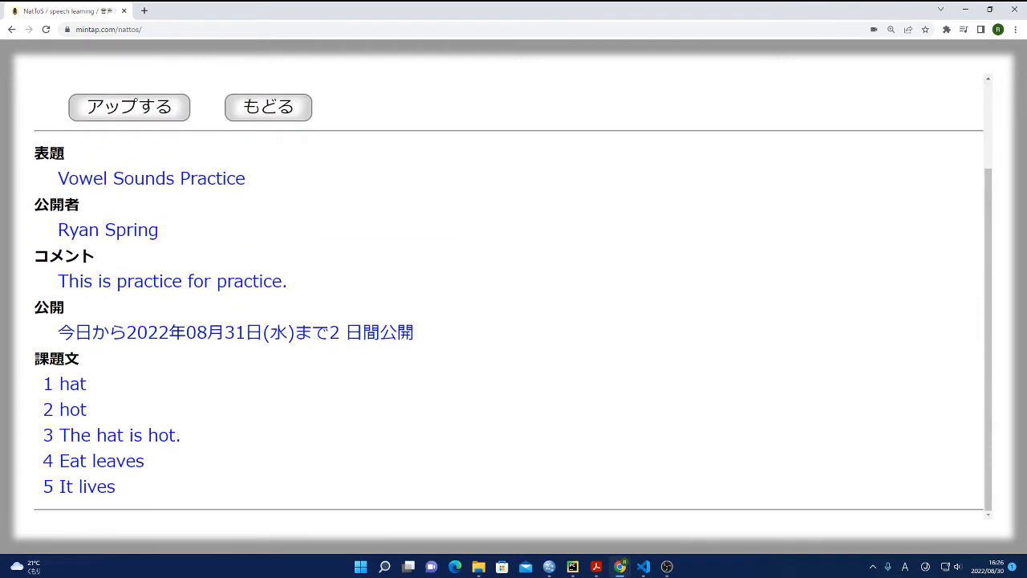
pyautogui.scroll(2, 514, 297)
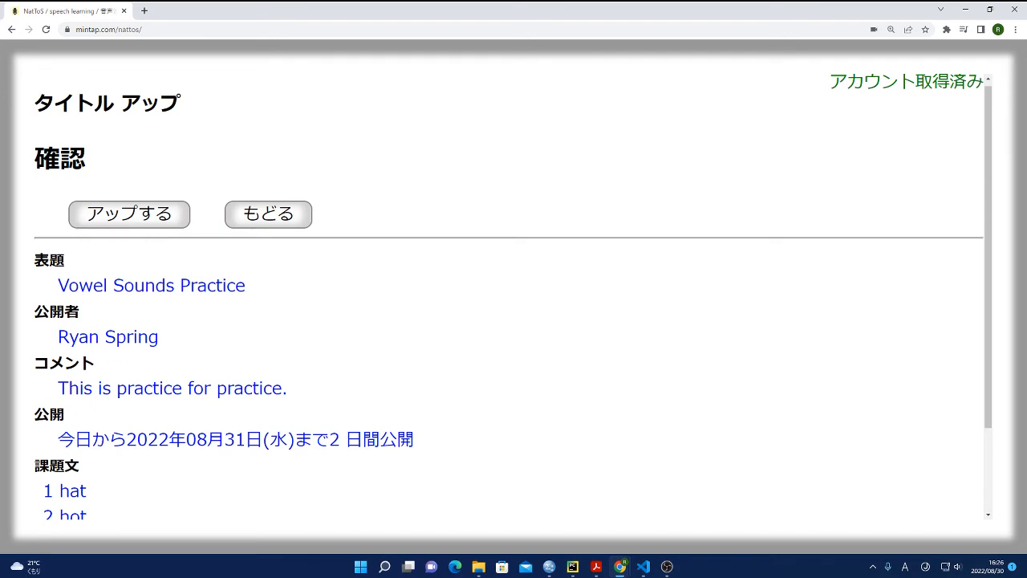
pyautogui.click(129, 214)
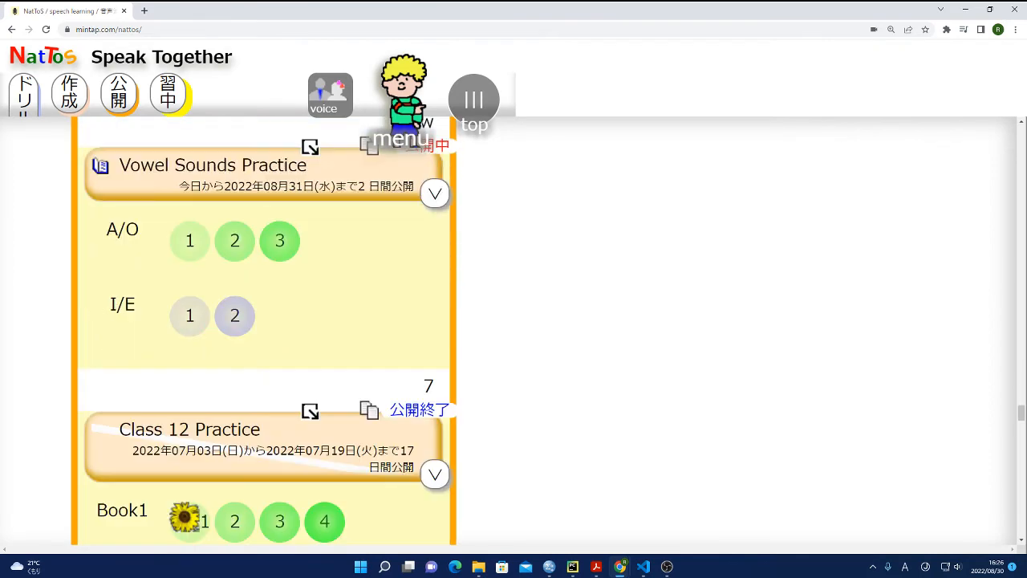
# Step: Go back to the new-title creation area above the self-made titles and review its text form
pyautogui.scroll(12, 263, 331)
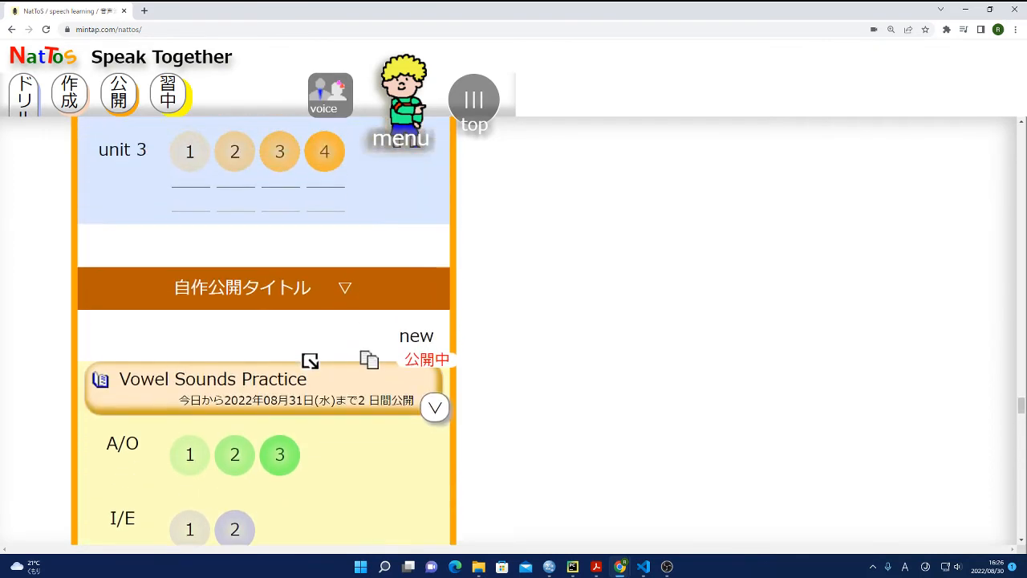
pyautogui.scroll(15, 263, 331)
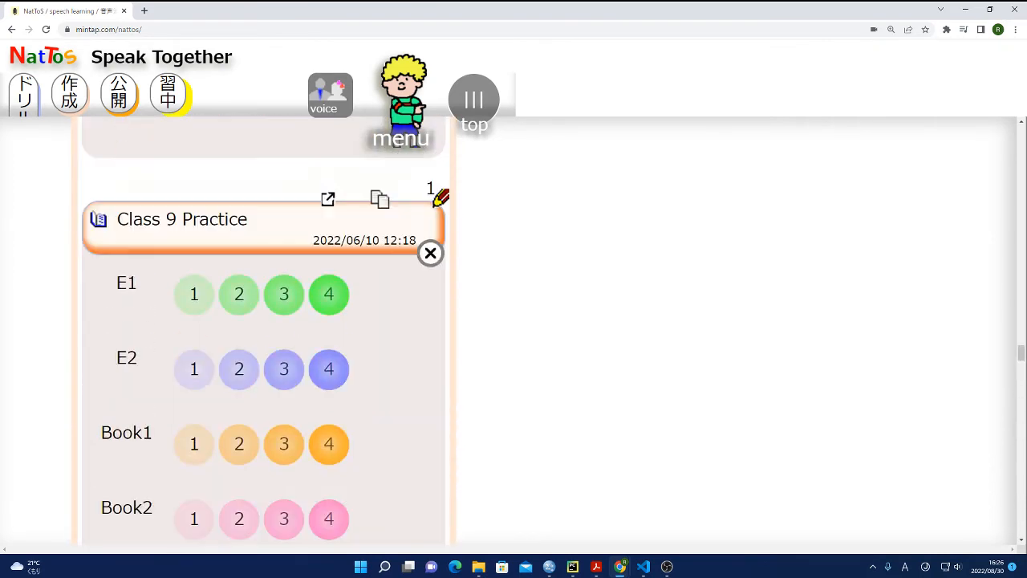
pyautogui.scroll(18, 263, 331)
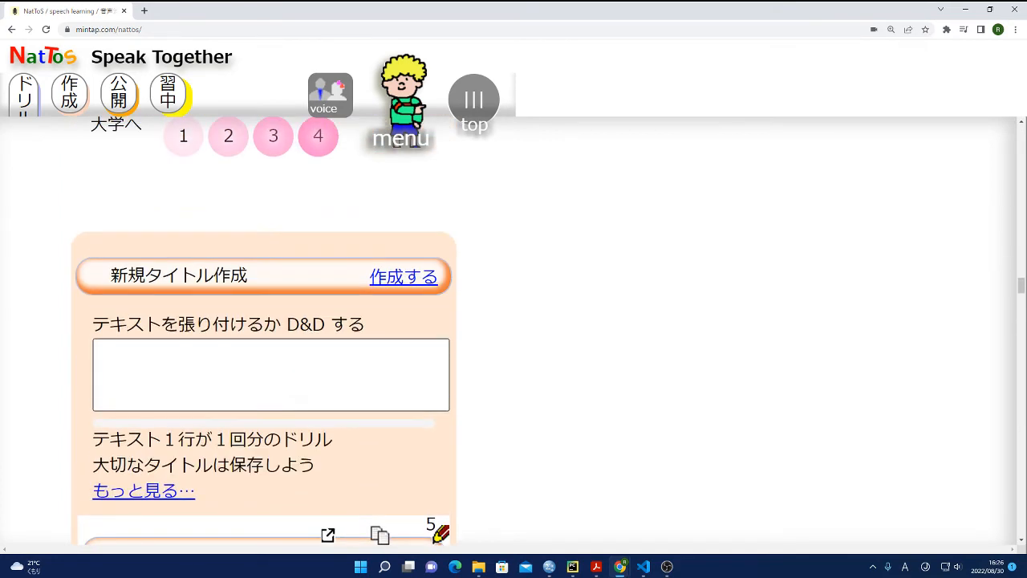
pyautogui.click(69, 93)
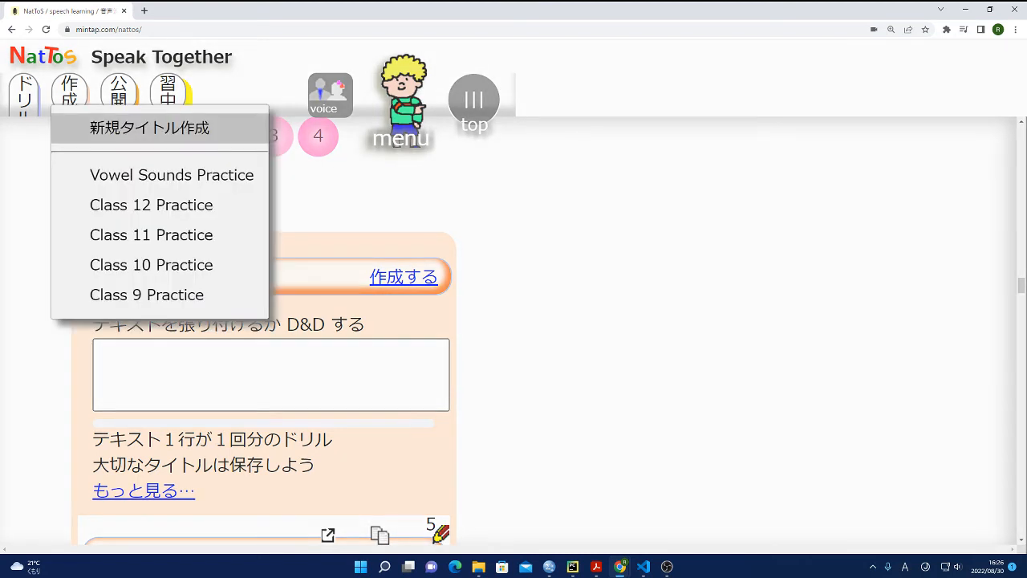
pyautogui.click(149, 129)
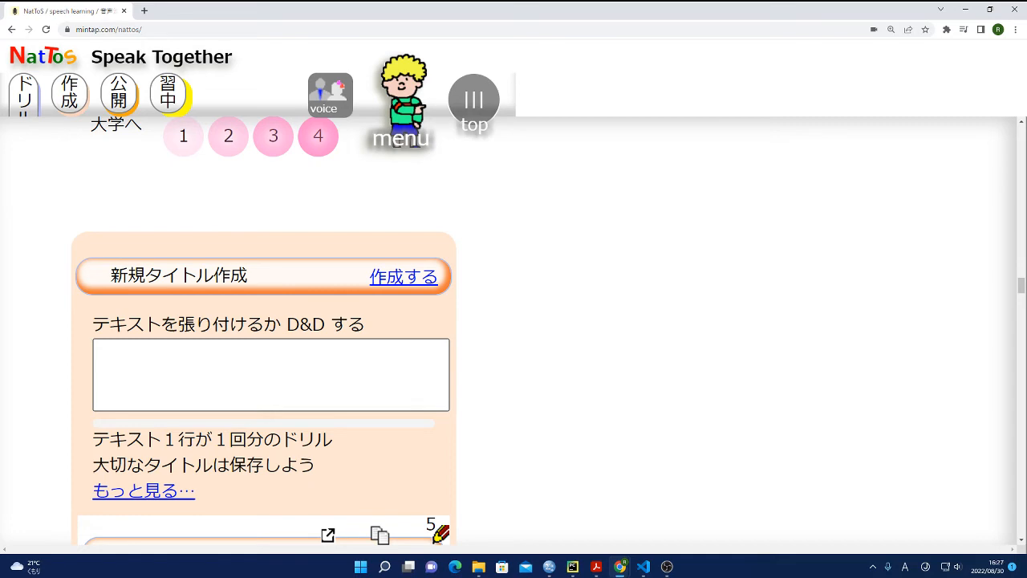
pyautogui.scroll(-5, 263, 345)
pyautogui.scroll(4, 263, 345)
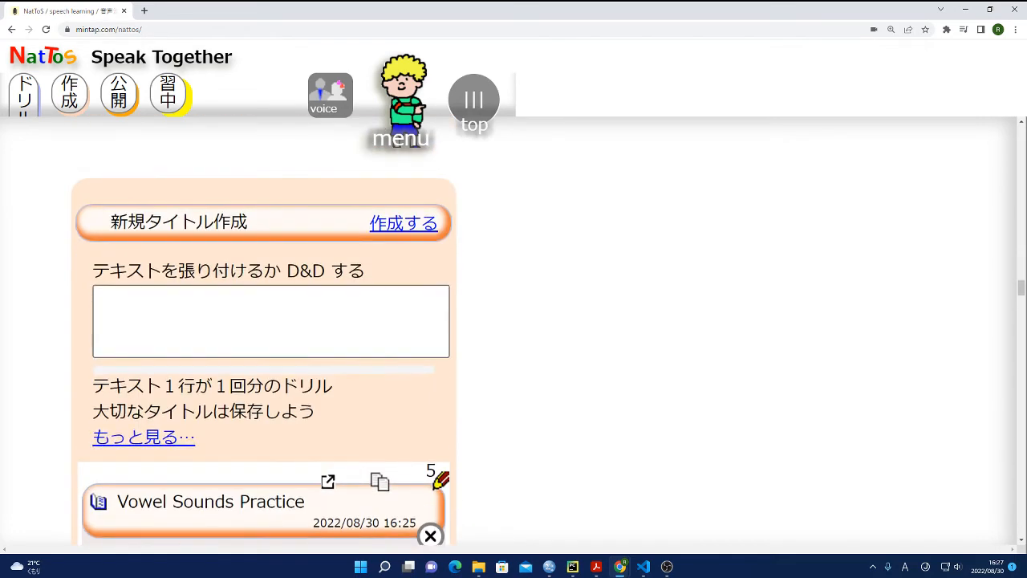
# Step: Review the list of published titles and find Vowel Sounds Practice among the self-made published ones
pyautogui.click(119, 94)
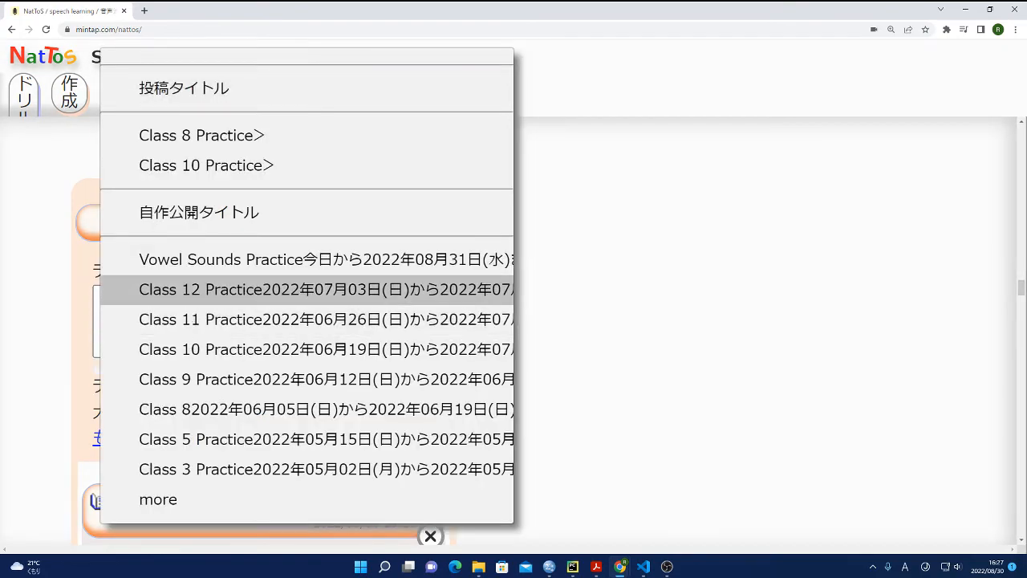
pyautogui.click(72, 180)
pyautogui.scroll(-10, 265, 329)
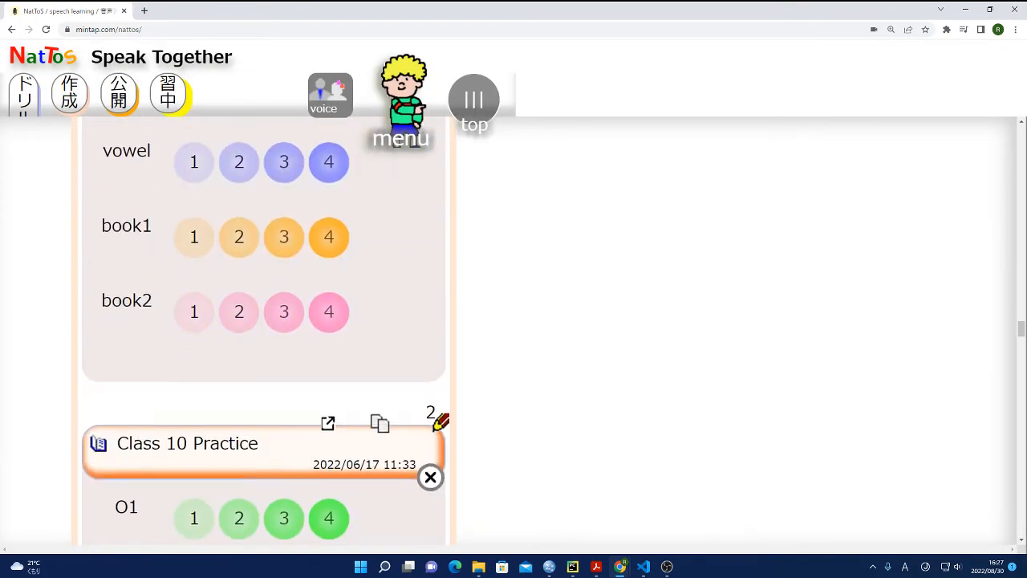
pyautogui.scroll(-9, 265, 329)
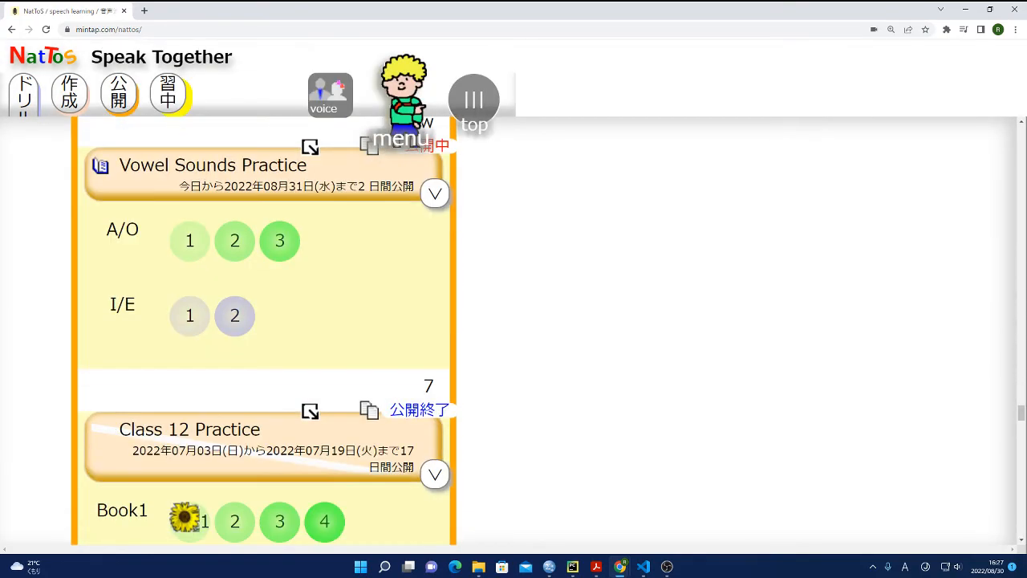
pyautogui.scroll(2, 265, 329)
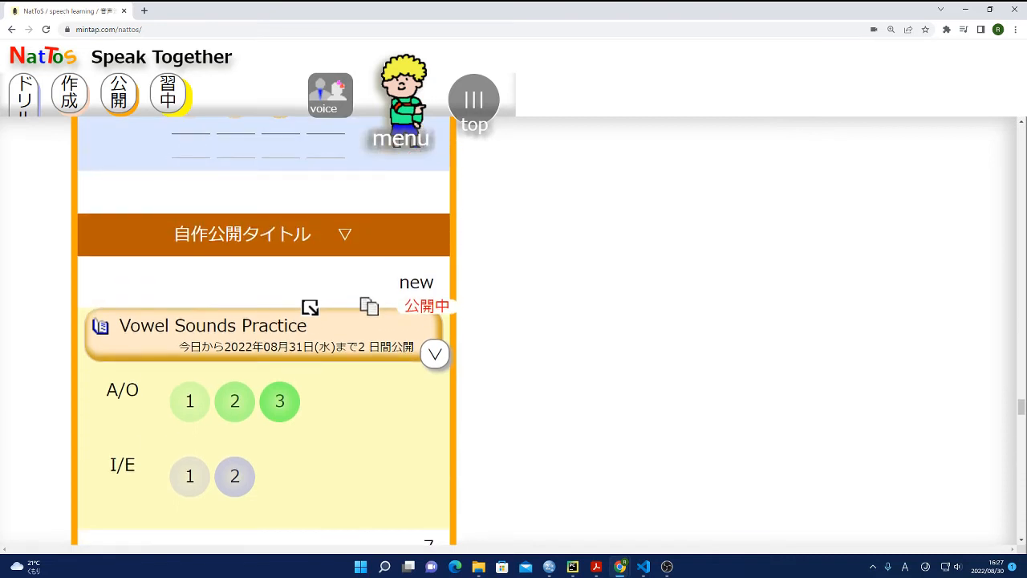
pyautogui.scroll(-1, 265, 329)
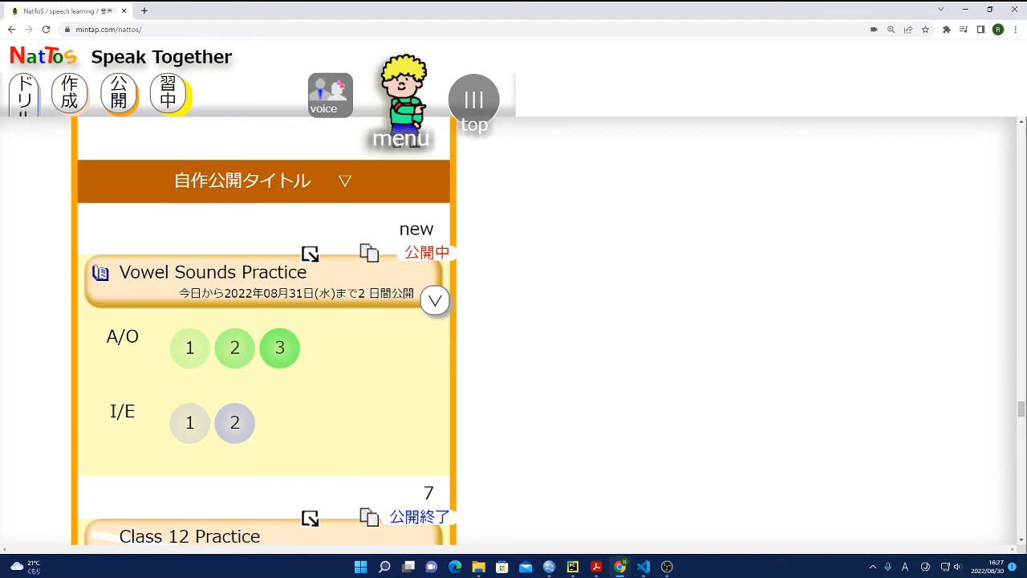
# Step: Expand the sharing details of the published Vowel Sounds Practice and review its access code, access URL and QR code
pyautogui.click(435, 301)
pyautogui.scroll(-3, 435, 301)
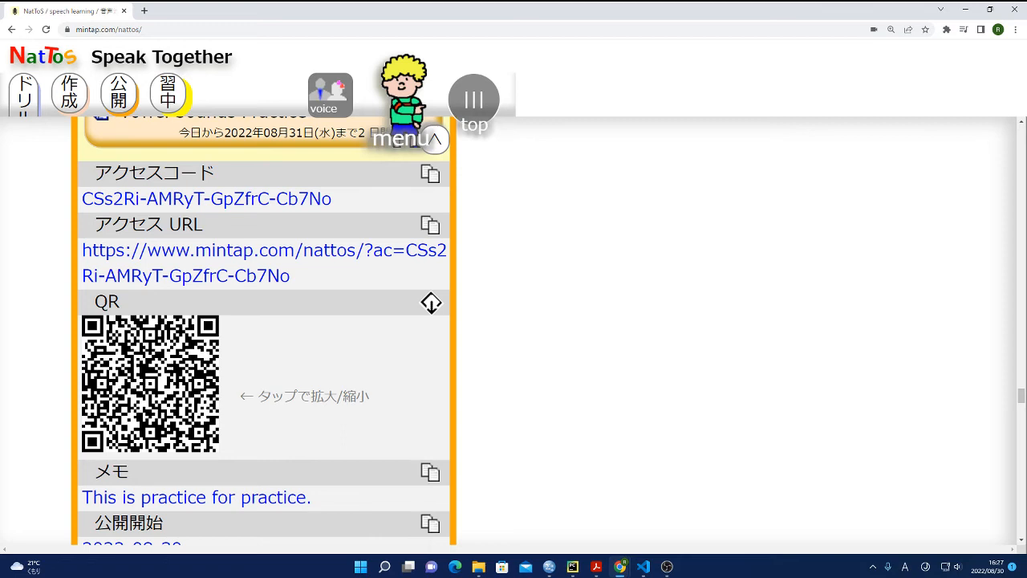
pyautogui.scroll(-2, 264, 330)
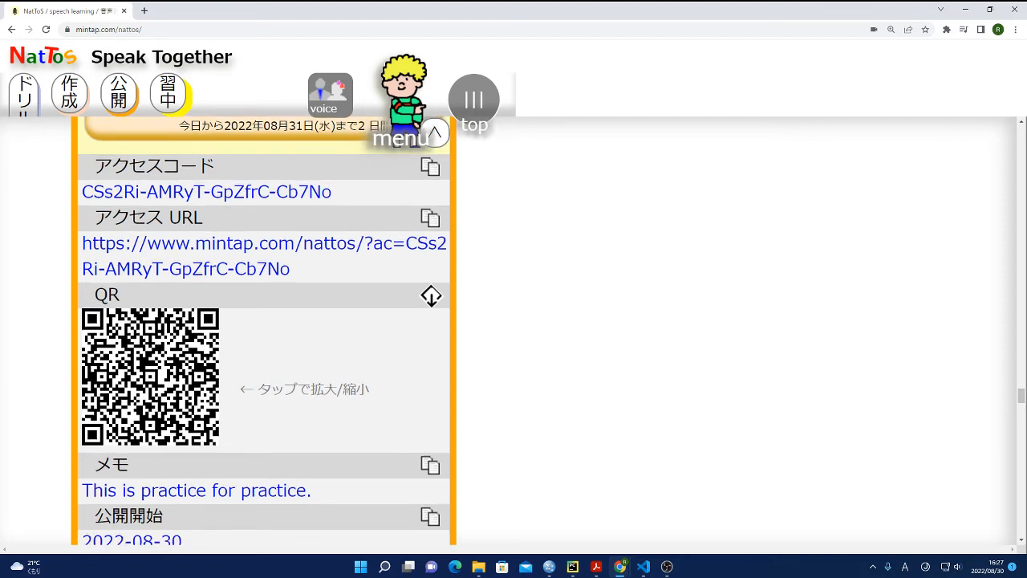
pyautogui.scroll(2, 264, 331)
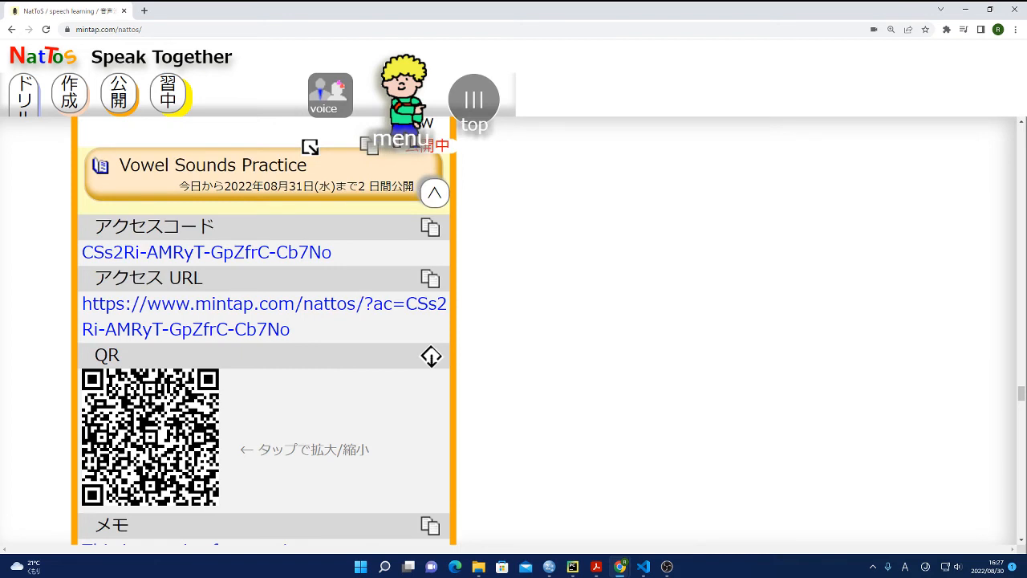
# Step: Copy the access URL of the published Vowel Sounds Practice and dismiss the copy message
pyautogui.click(433, 279)
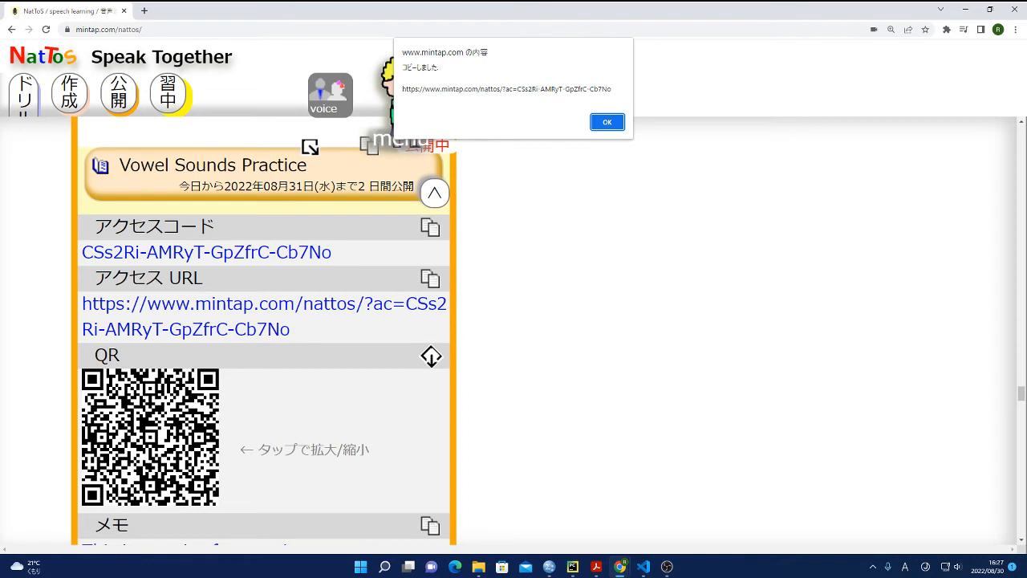
pyautogui.press('Return')
pyautogui.moveTo(291, 329); pyautogui.dragTo(81, 303)
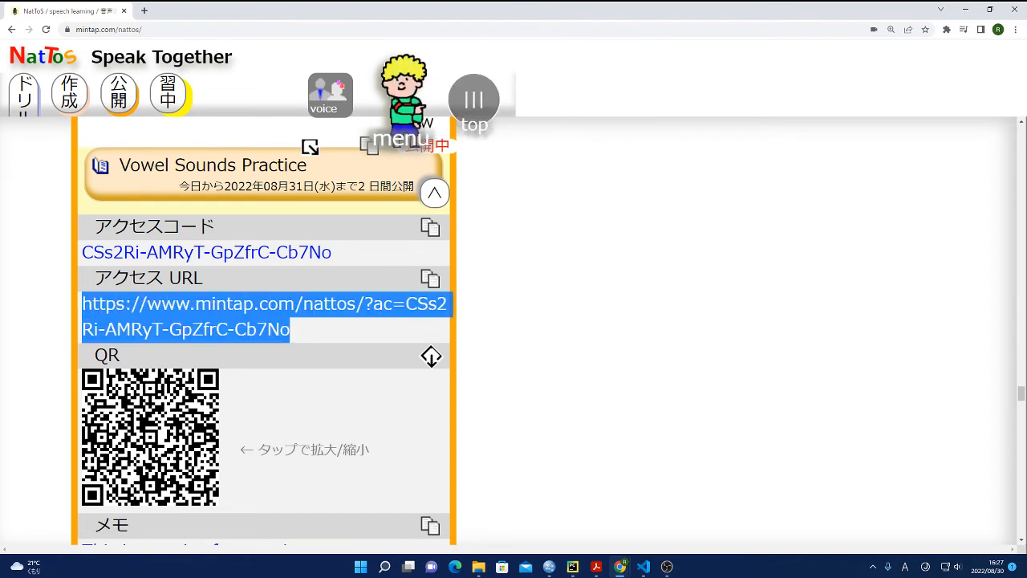
pyautogui.rightClick(234, 308)
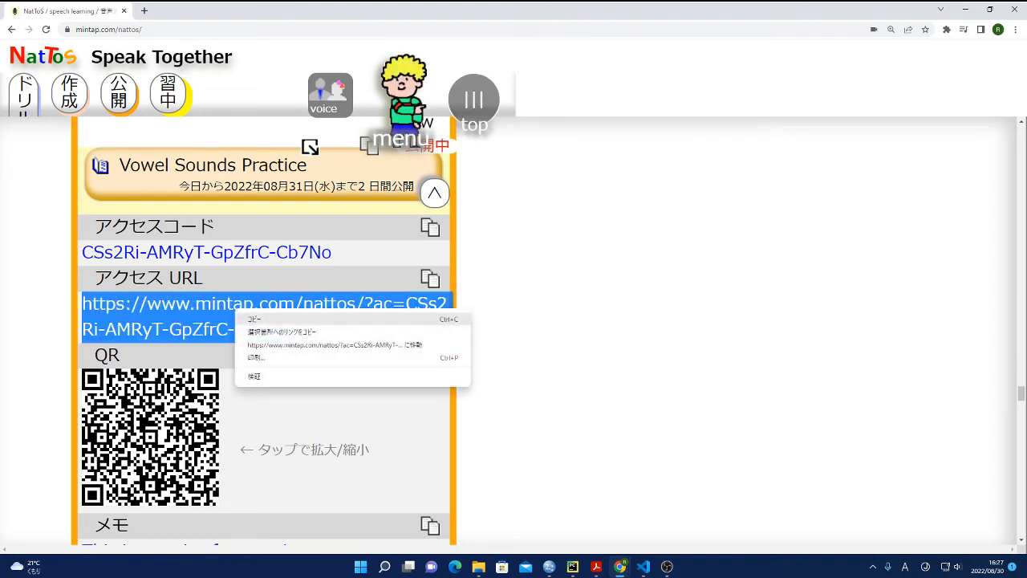
pyautogui.click(529, 321)
pyautogui.click(431, 278)
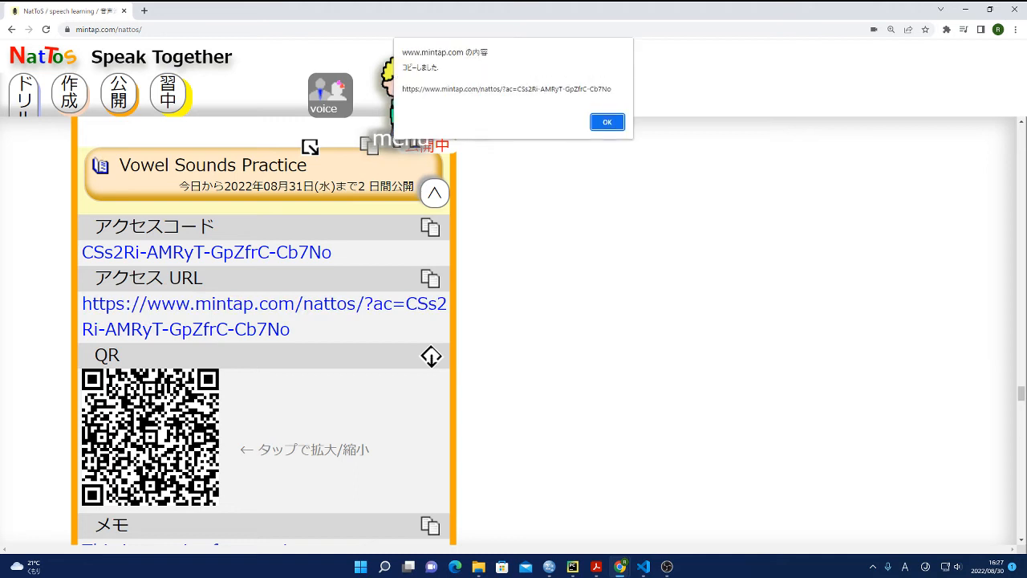
pyautogui.press('Return')
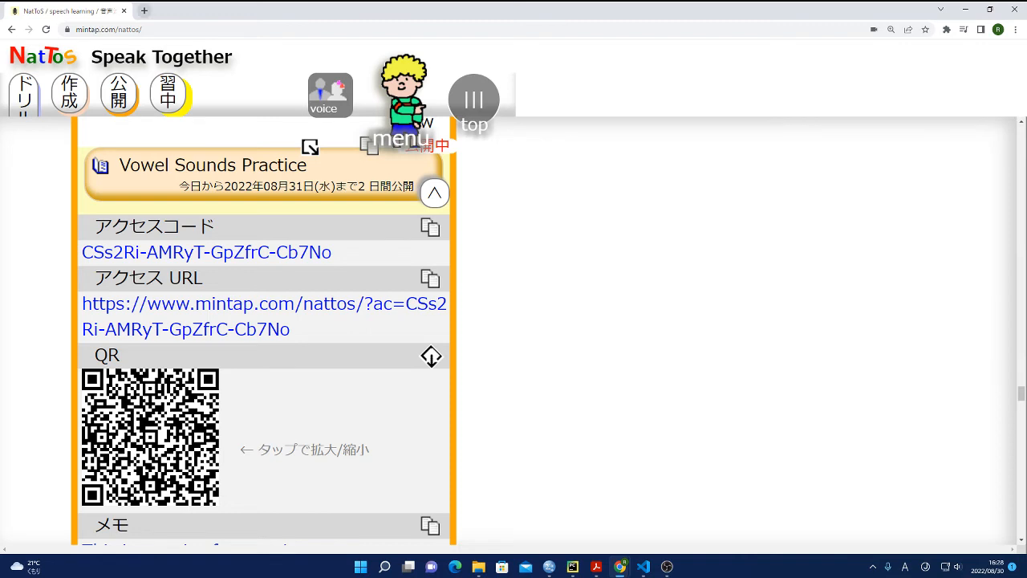
# Step: Open the copied access URL in a new browser tab to view the shared practice, and close that tab
pyautogui.click(144, 11)
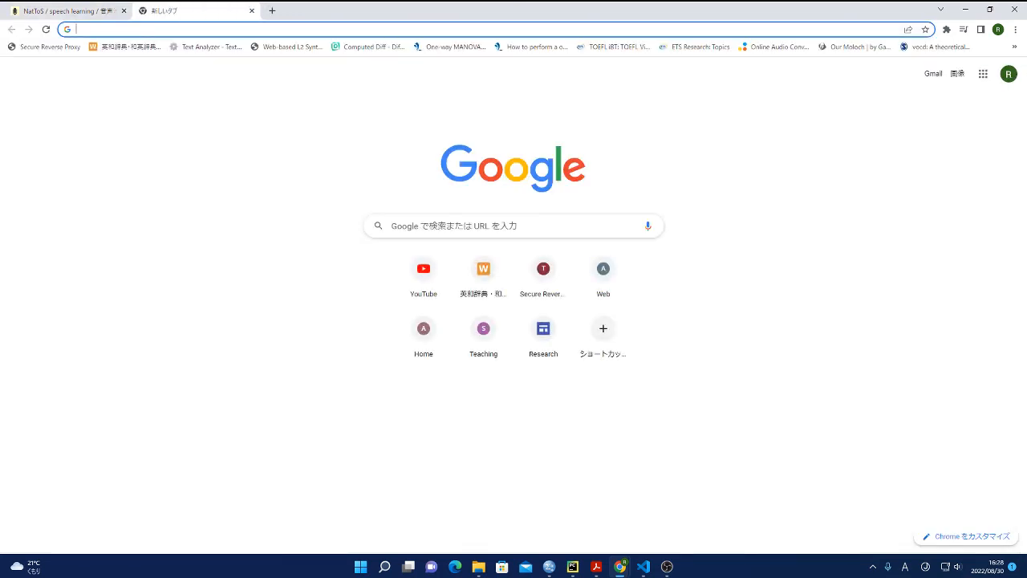
pyautogui.hotkey('ctrl', 'v')
pyautogui.press('Return')
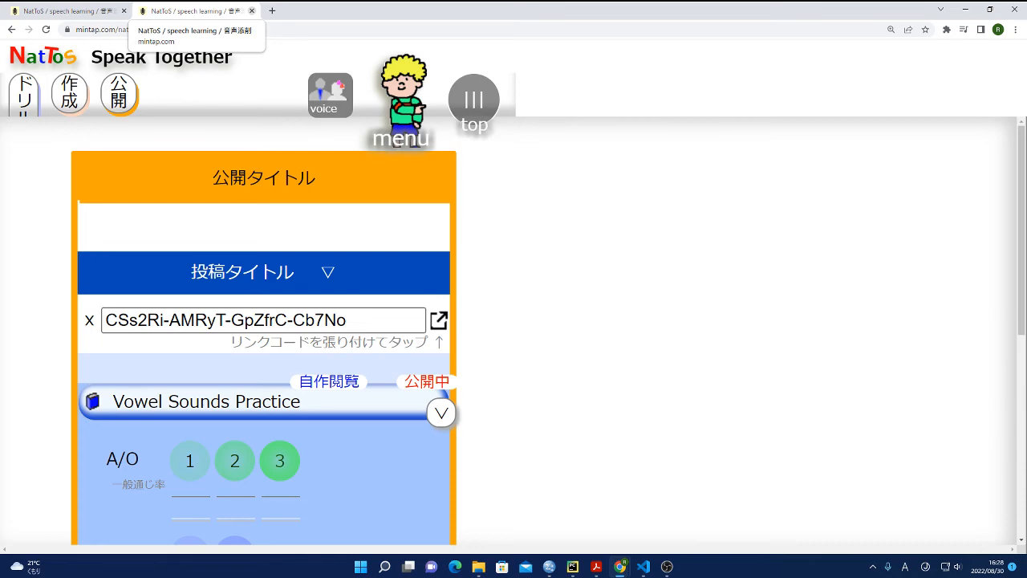
pyautogui.click(252, 10)
# Step: Collapse the Vowel Sounds Practice sharing details and look through the published titles and built-in drills, ending at the new-title form
pyautogui.scroll(4, 267, 330)
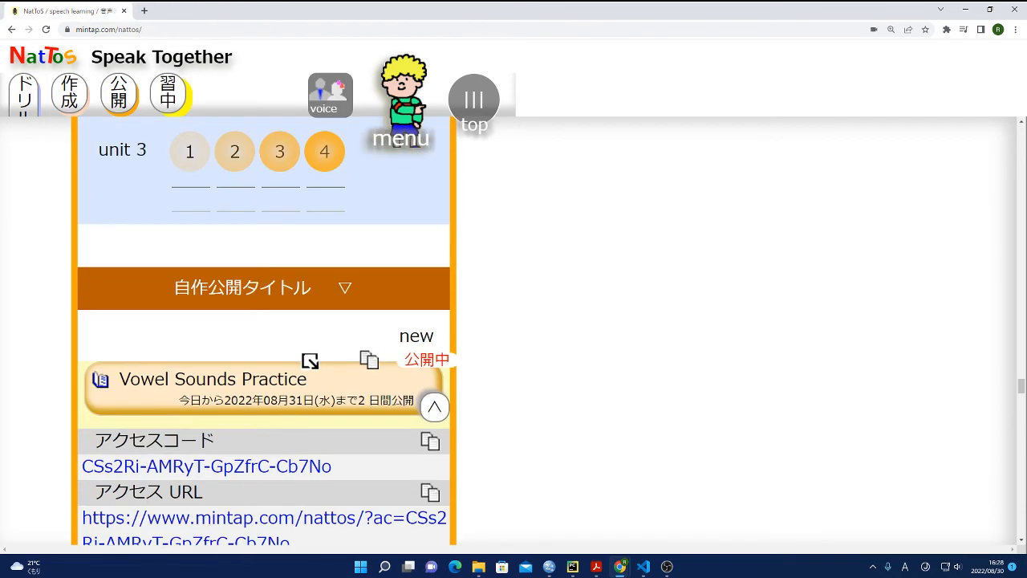
pyautogui.click(434, 407)
pyautogui.scroll(-6, 435, 407)
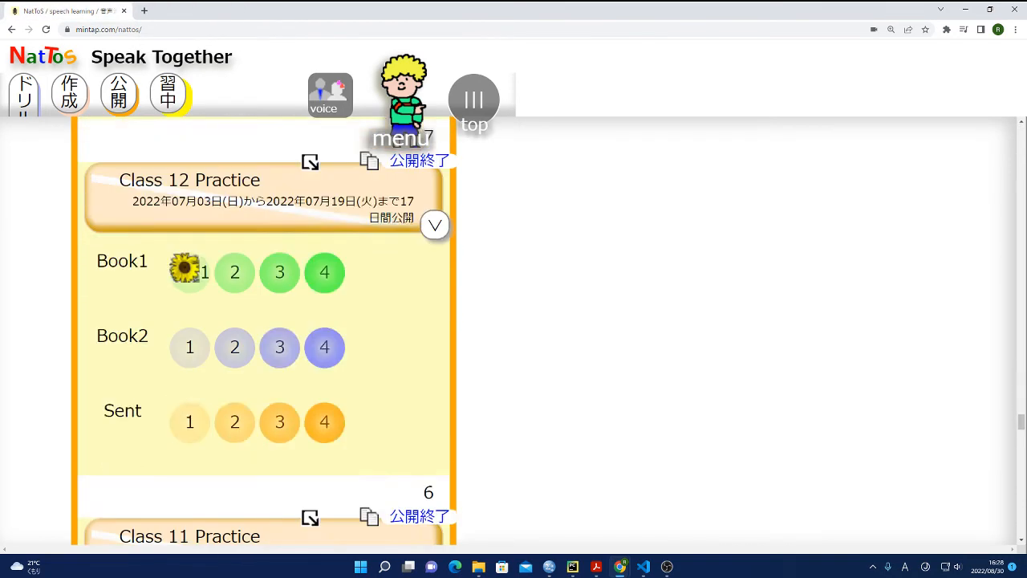
pyautogui.scroll(-5, 267, 331)
pyautogui.scroll(2, 267, 331)
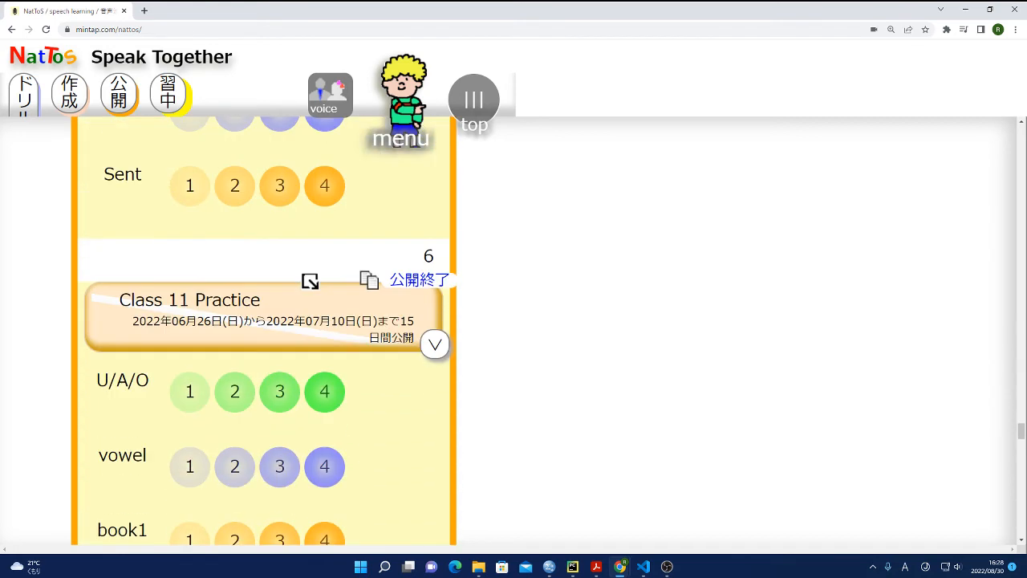
pyautogui.scroll(6, 309, 281)
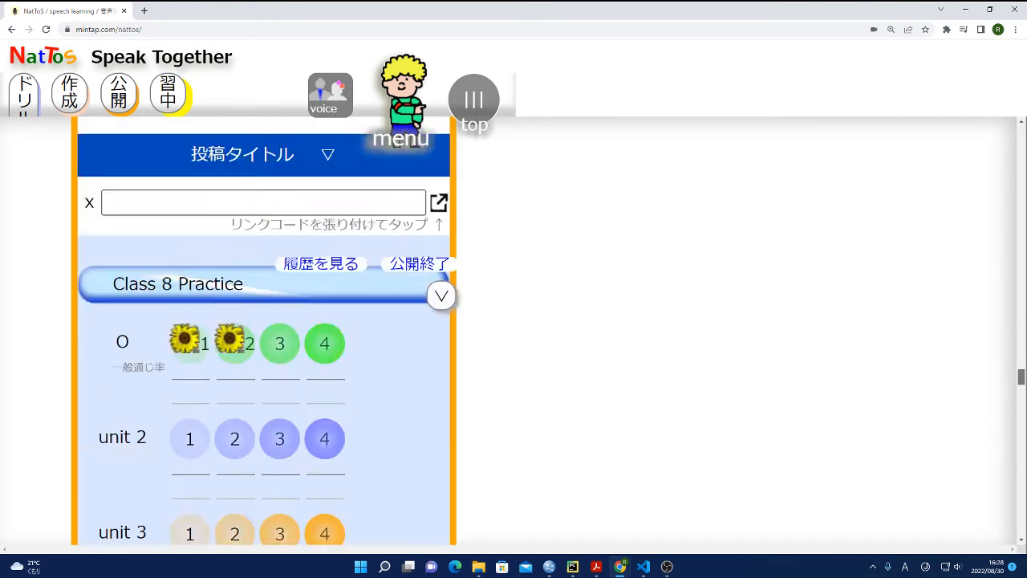
pyautogui.scroll(10, 265, 329)
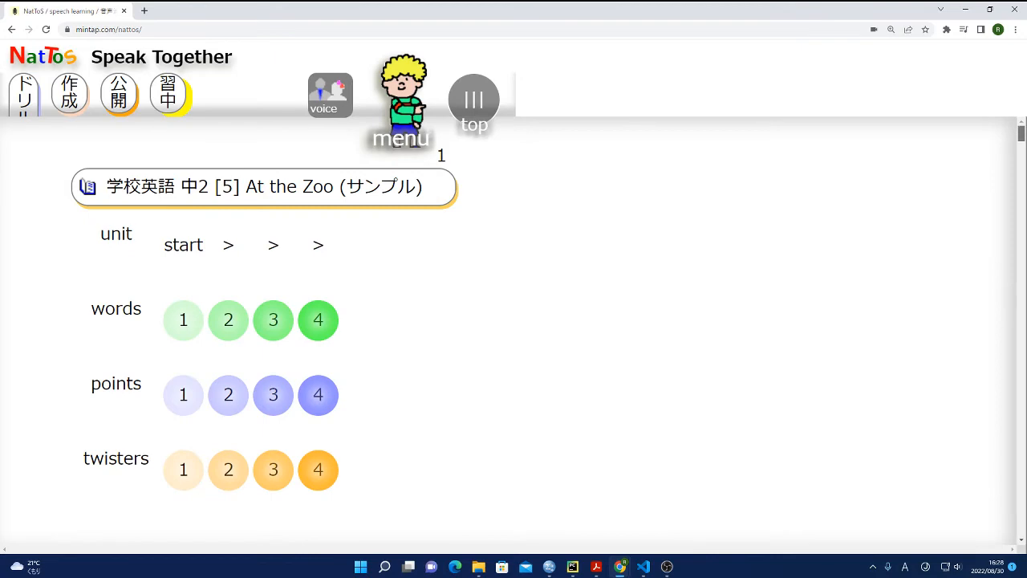
pyautogui.scroll(-10, 265, 331)
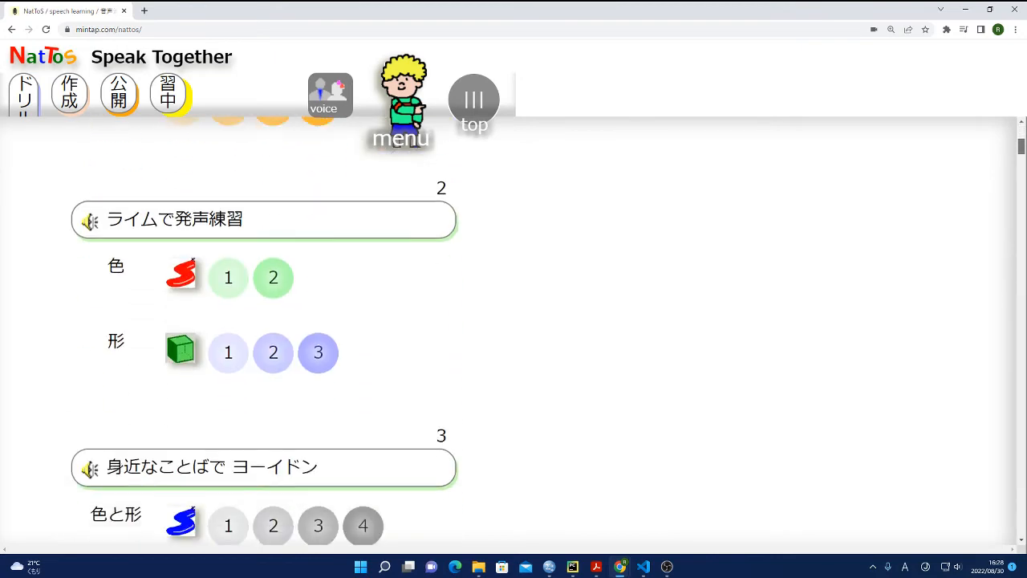
pyautogui.scroll(-15, 265, 329)
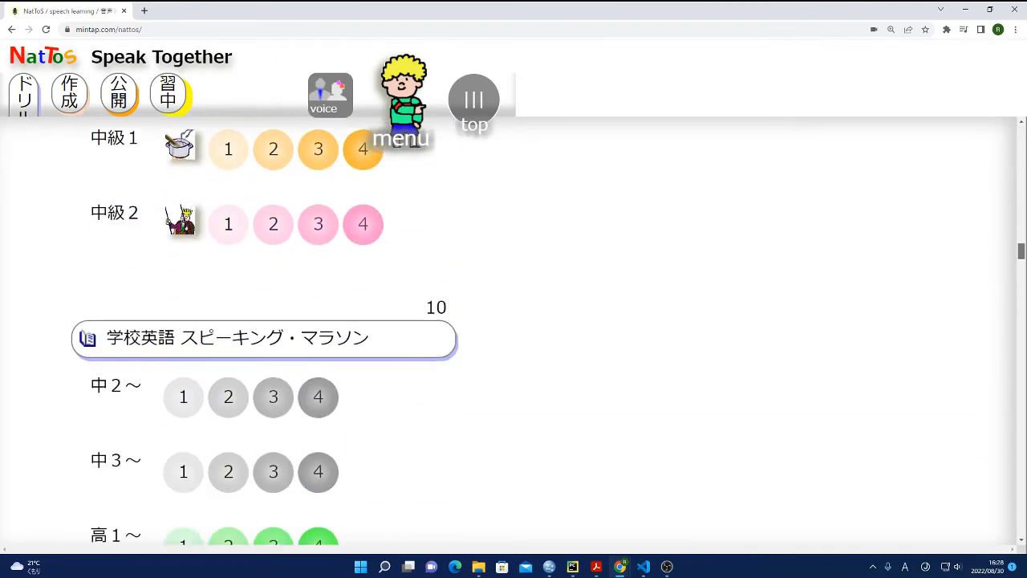
pyautogui.scroll(-10, 265, 329)
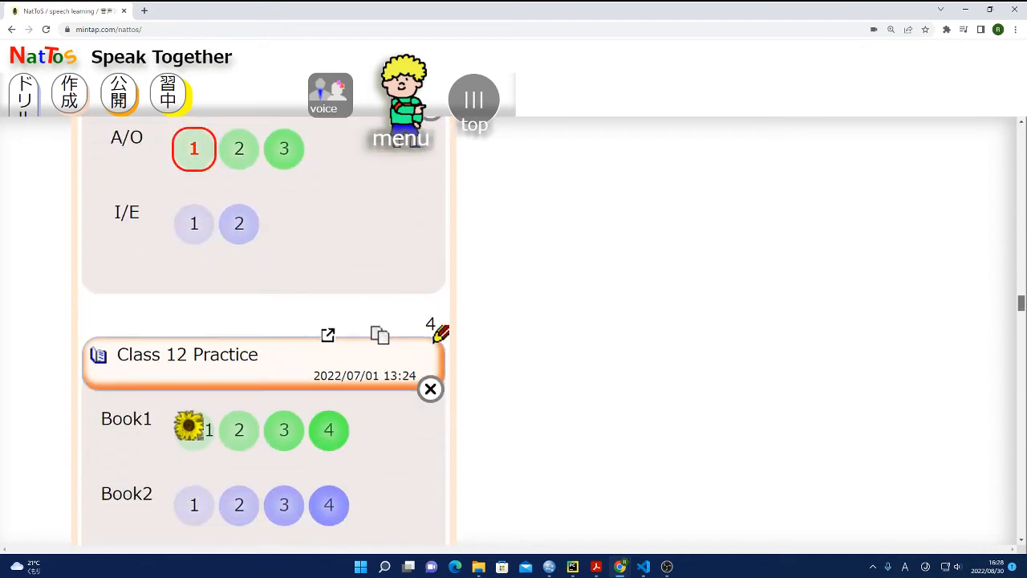
pyautogui.scroll(2, 265, 329)
pyautogui.scroll(3, 264, 330)
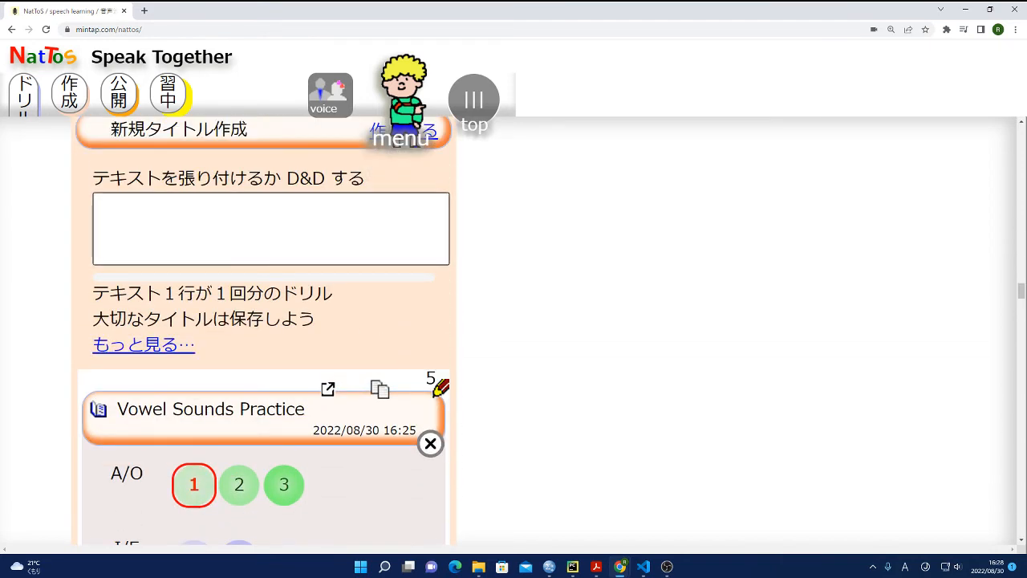
# Step: Enter example lines in the new-title text box: "#Title", "#subtitle", "no hash tag for words / phrases" and "just push enter"
pyautogui.click(271, 229)
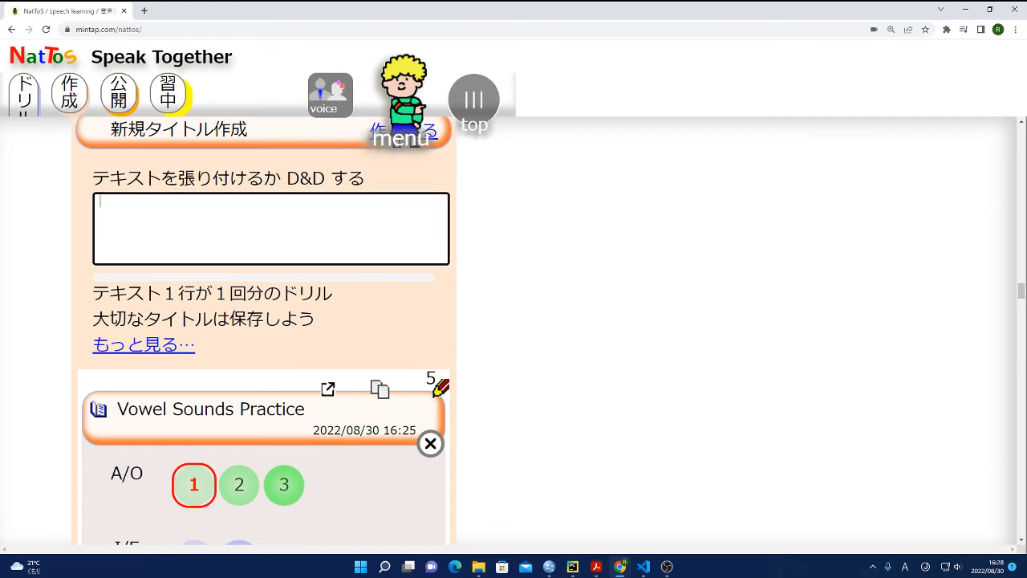
pyautogui.write('#Title')
pyautogui.press('Return')
pyautogui.write('#subtitle')
pyautogui.press('Return')
pyautogui.write('no has')
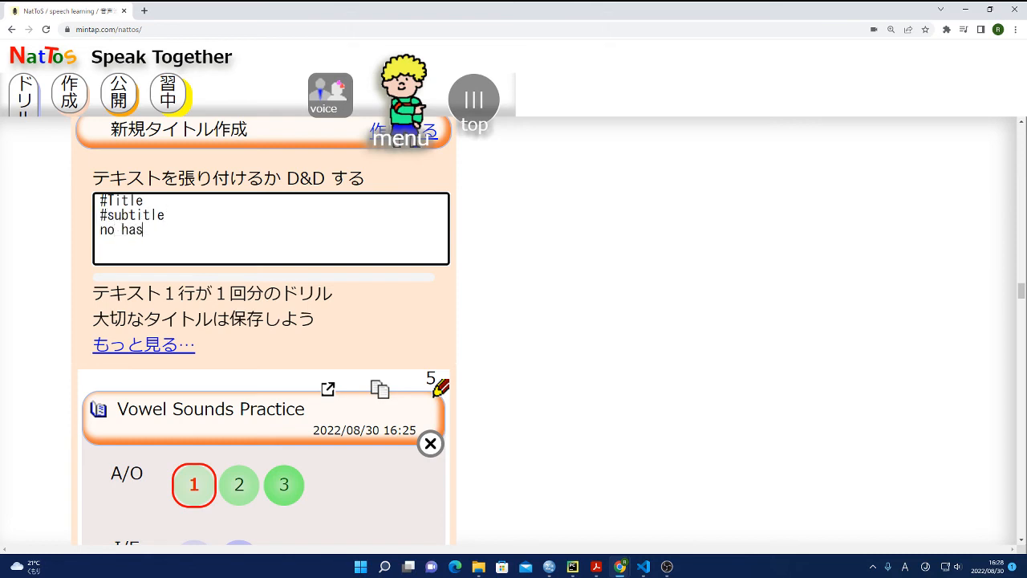
pyautogui.write('h tag for words / phrases ')
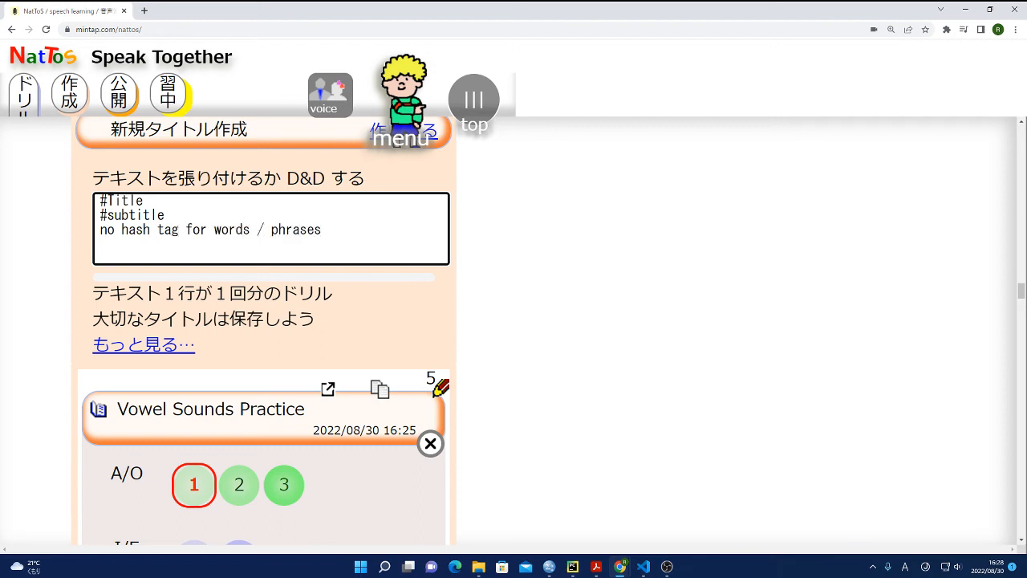
pyautogui.write('just push enter')
# Step: Remove all the example text from the new-title text box
pyautogui.scroll(1, 265, 321)
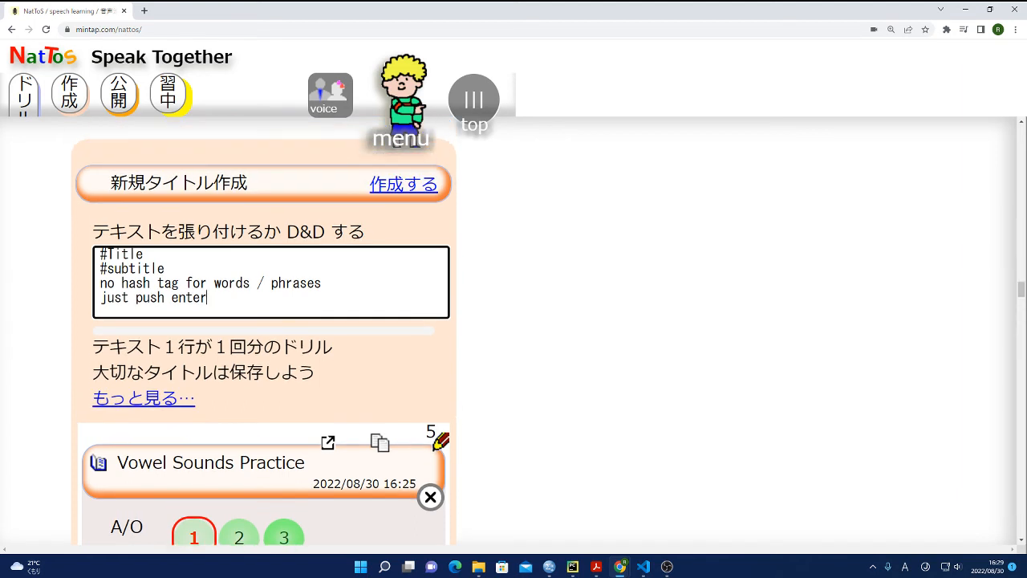
pyautogui.hotkey('ctrl', 'a')
pyautogui.hotkey('ctrl', 'x')
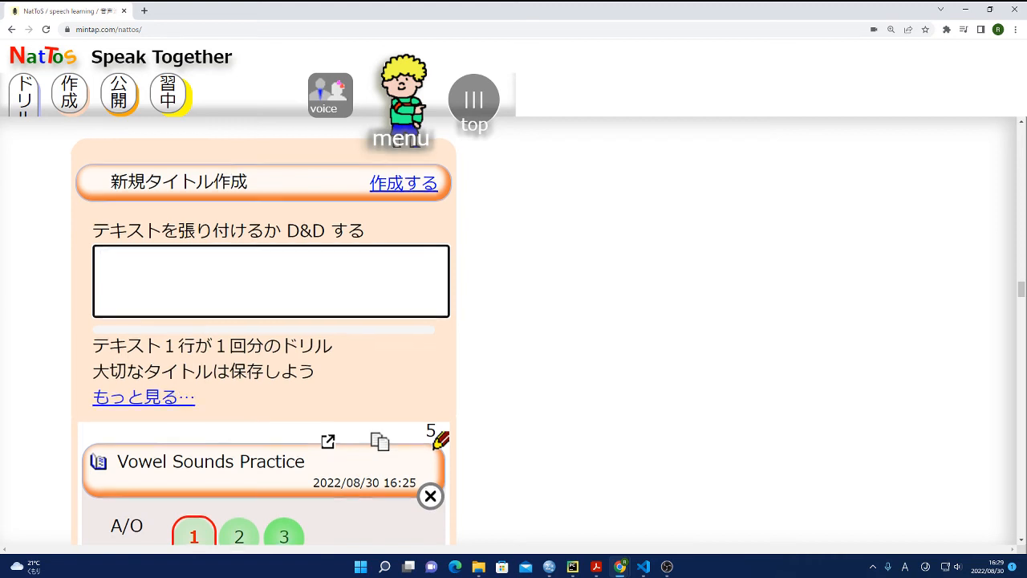
# Step: Delete Vowel Sounds Practice from the list of created titles
pyautogui.scroll(-4, 265, 329)
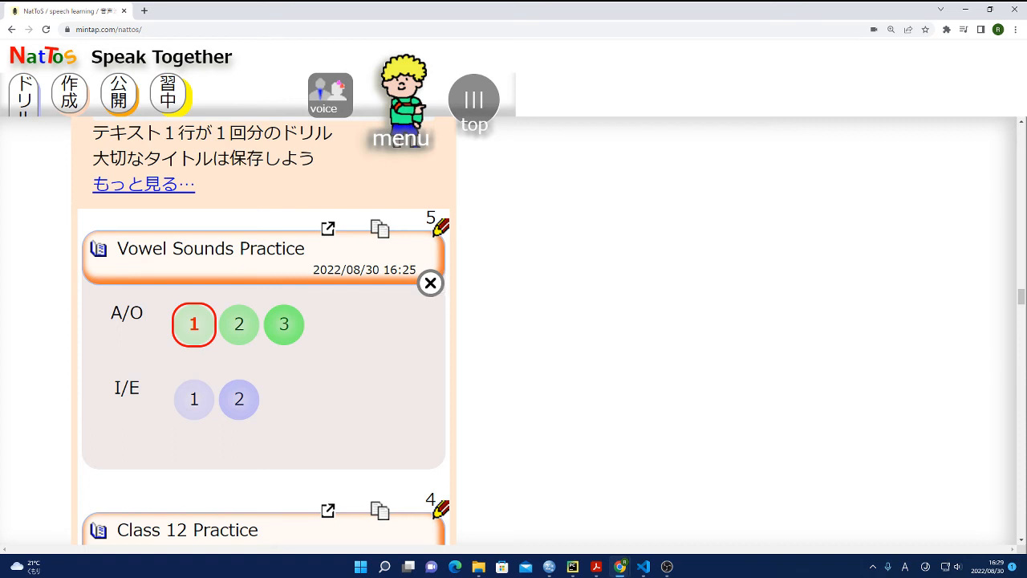
pyautogui.click(431, 283)
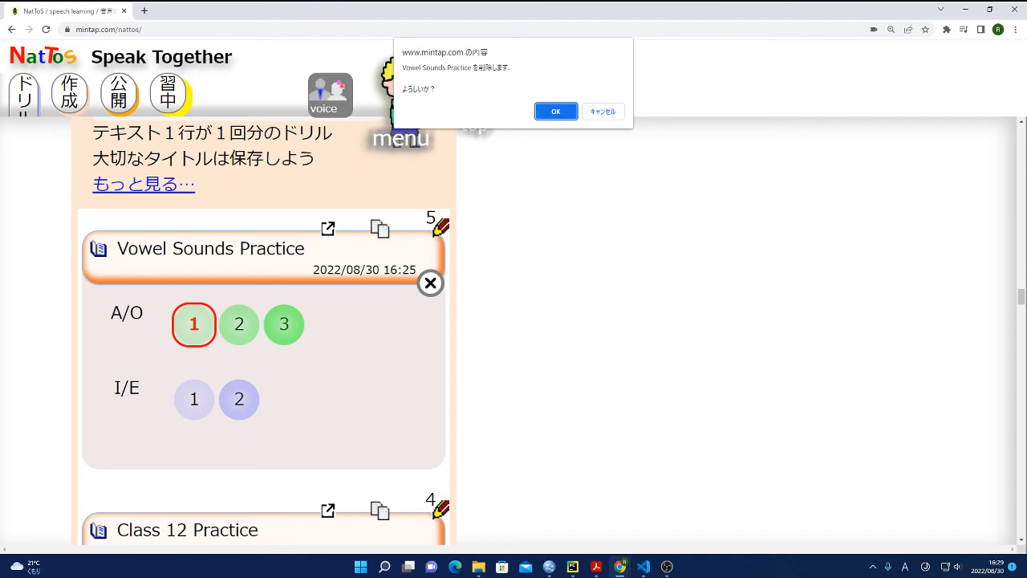
pyautogui.press('Return')
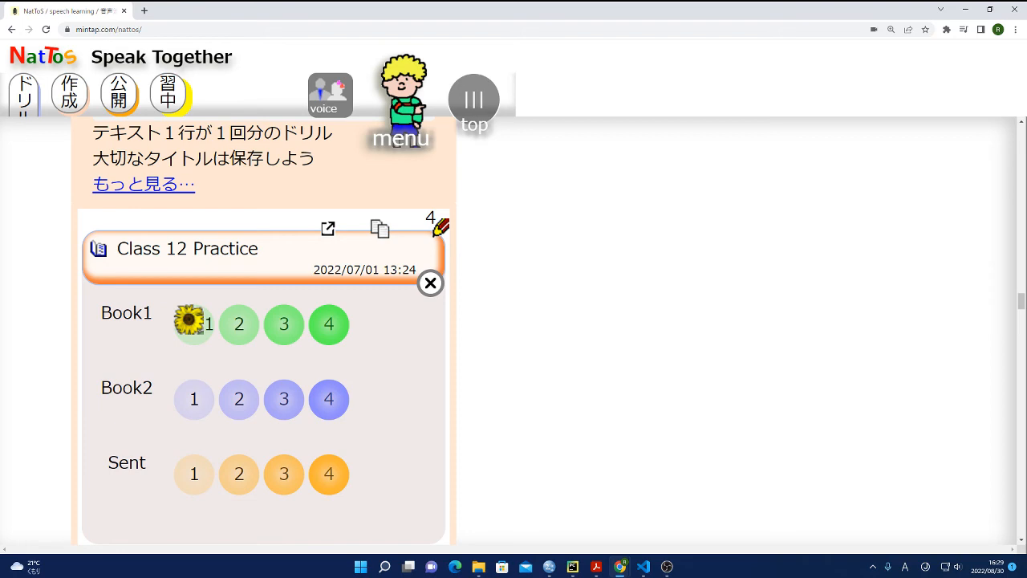
# Step: Find Class 8 Practice among the posted titles (投稿タイトル) and open its drill history (履歴を見る)
pyautogui.scroll(-10, 265, 329)
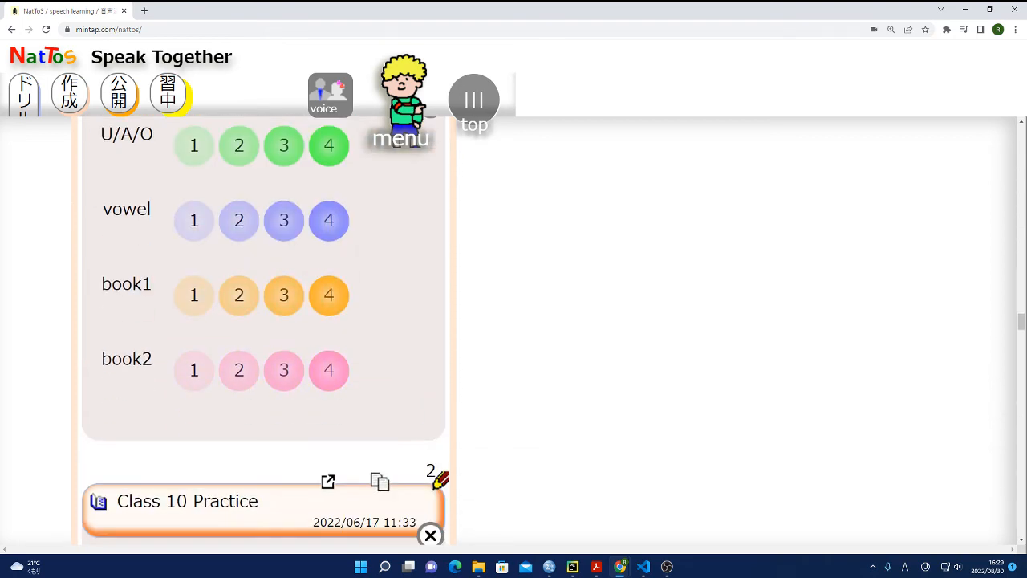
pyautogui.scroll(-10, 265, 330)
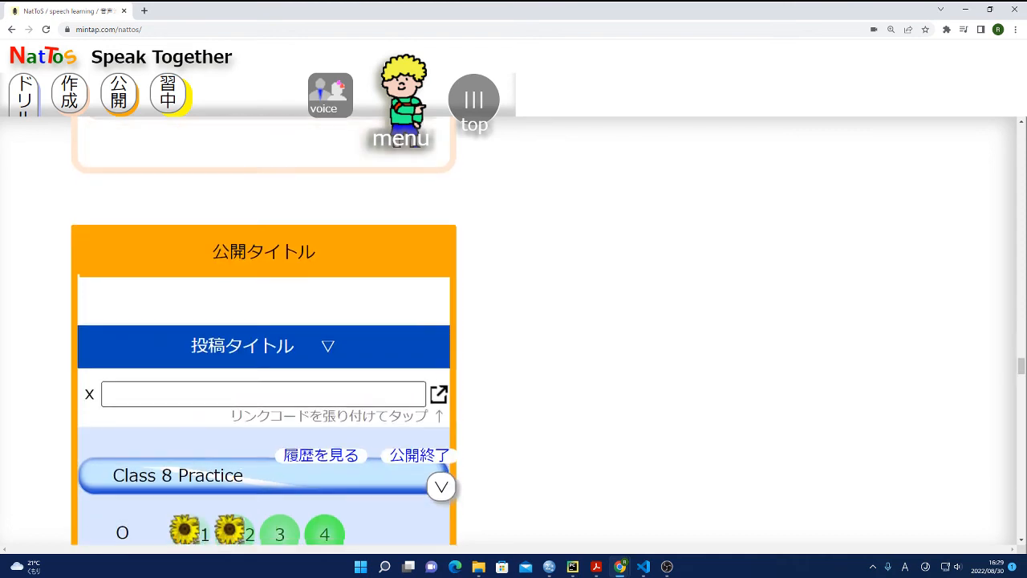
pyautogui.scroll(-2, 265, 329)
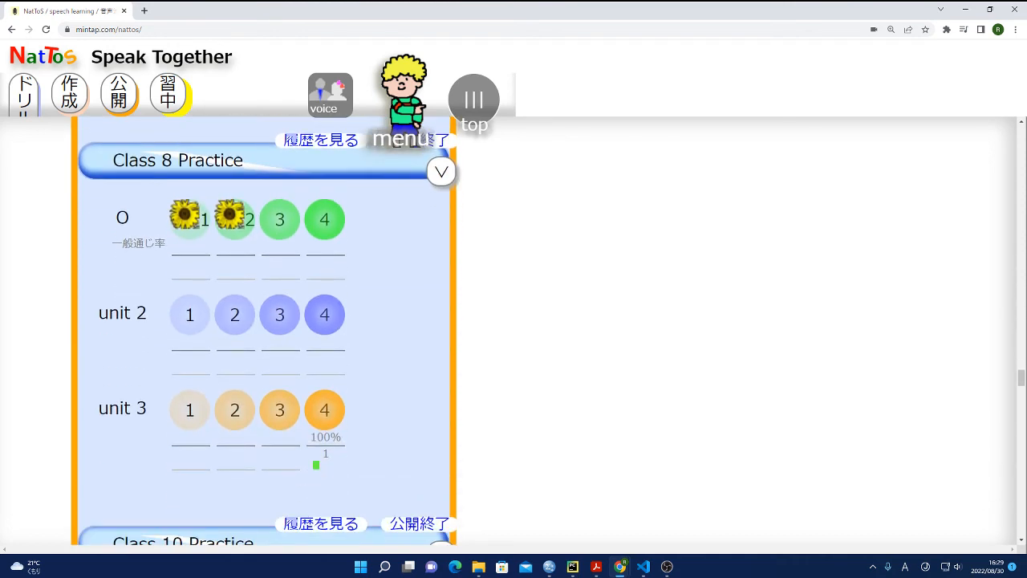
pyautogui.scroll(2, 265, 330)
pyautogui.scroll(4, 264, 329)
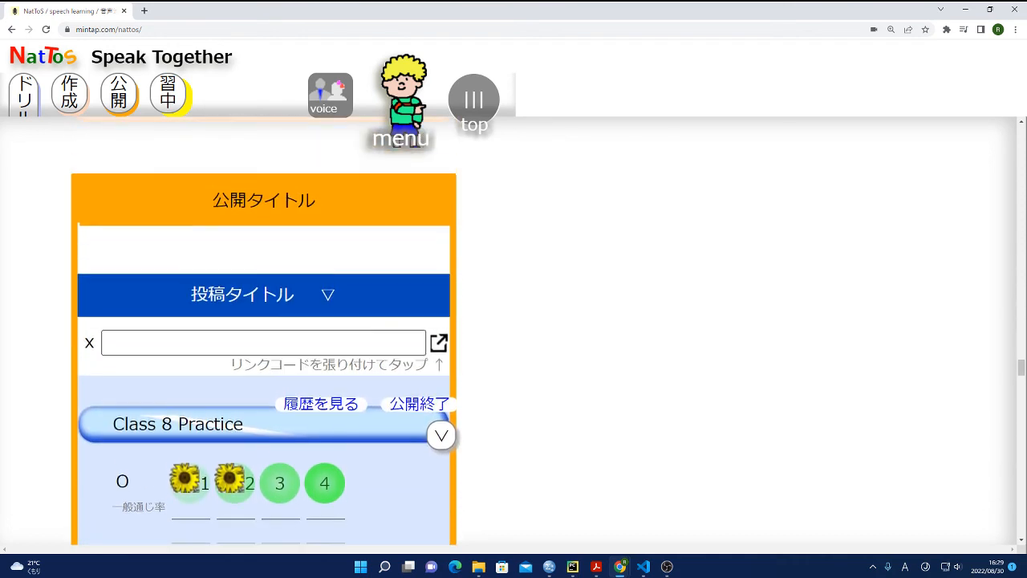
pyautogui.scroll(-2, 265, 329)
pyautogui.scroll(-3, 265, 329)
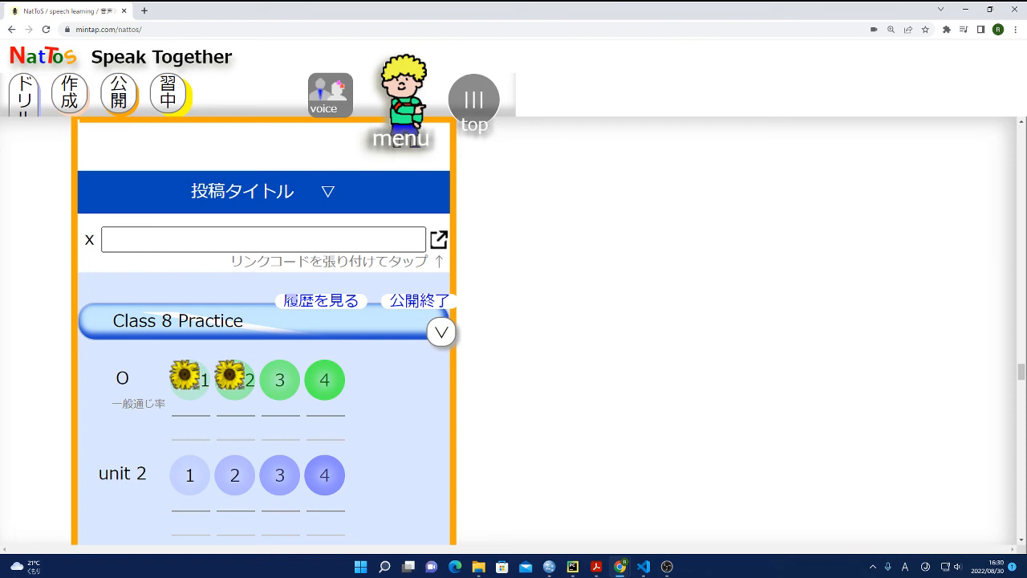
pyautogui.click(321, 301)
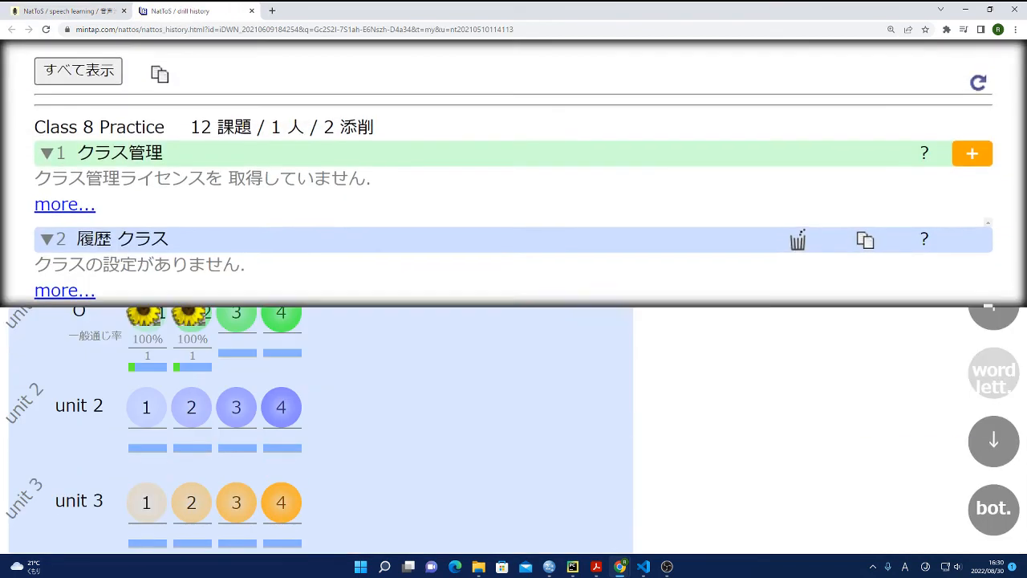
# Step: Examine Class 8 Practice's unit progress, user summary table and list of target sentences in the history
pyautogui.scroll(-3, 322, 321)
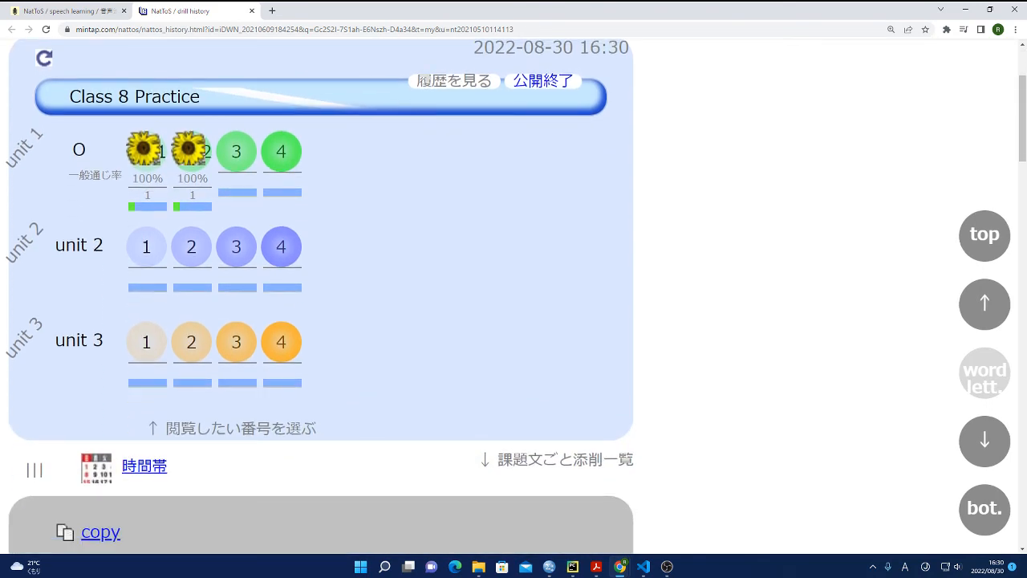
pyautogui.scroll(-1, 321, 321)
pyautogui.scroll(3, 321, 321)
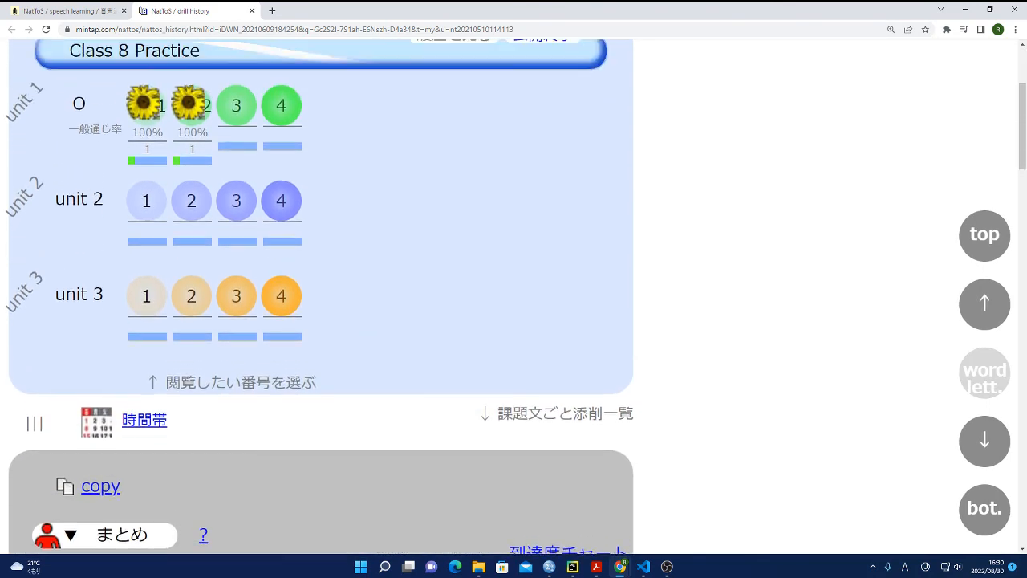
pyautogui.scroll(-2, 514, 305)
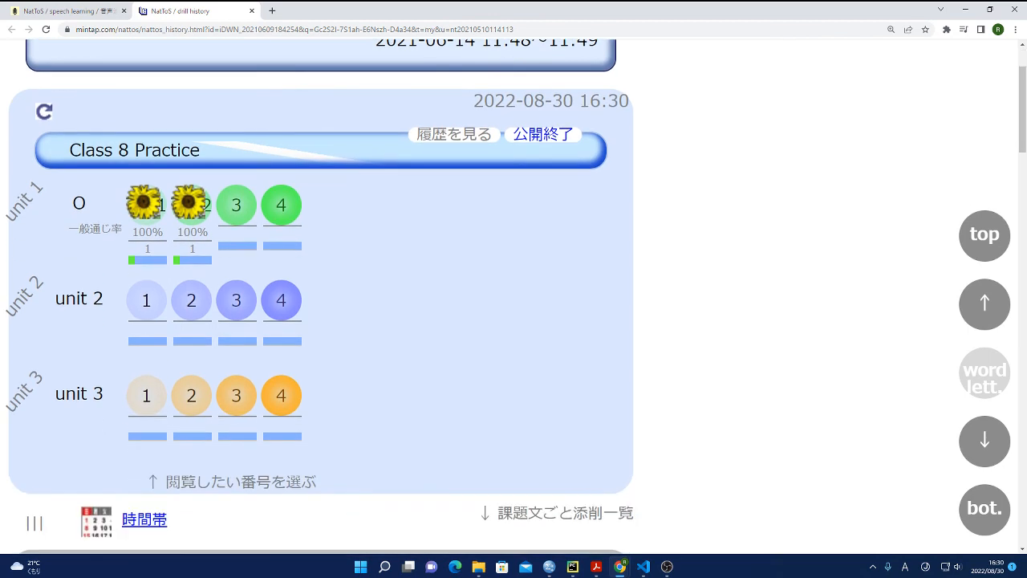
pyautogui.scroll(-5, 321, 305)
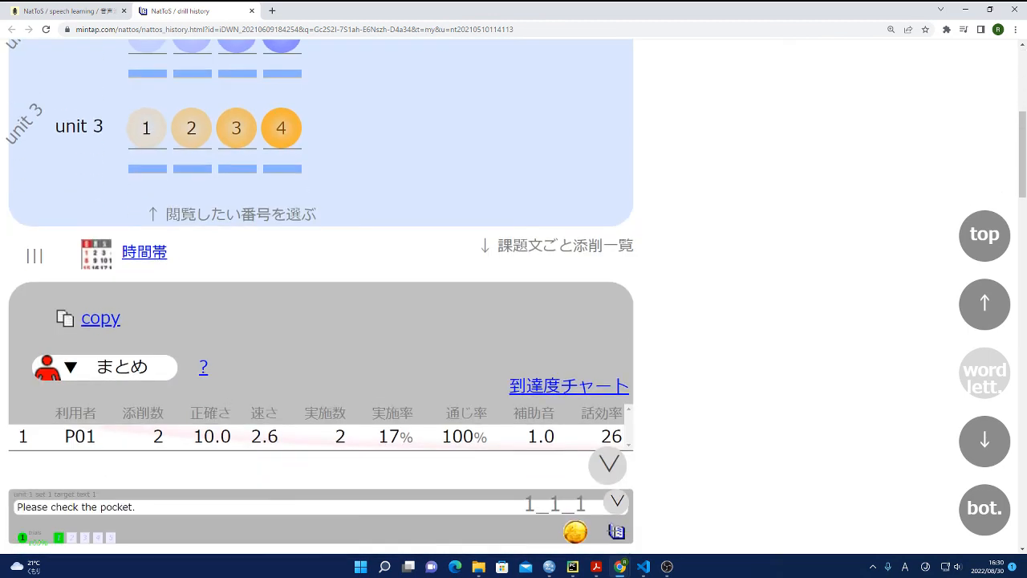
pyautogui.scroll(-1, 321, 305)
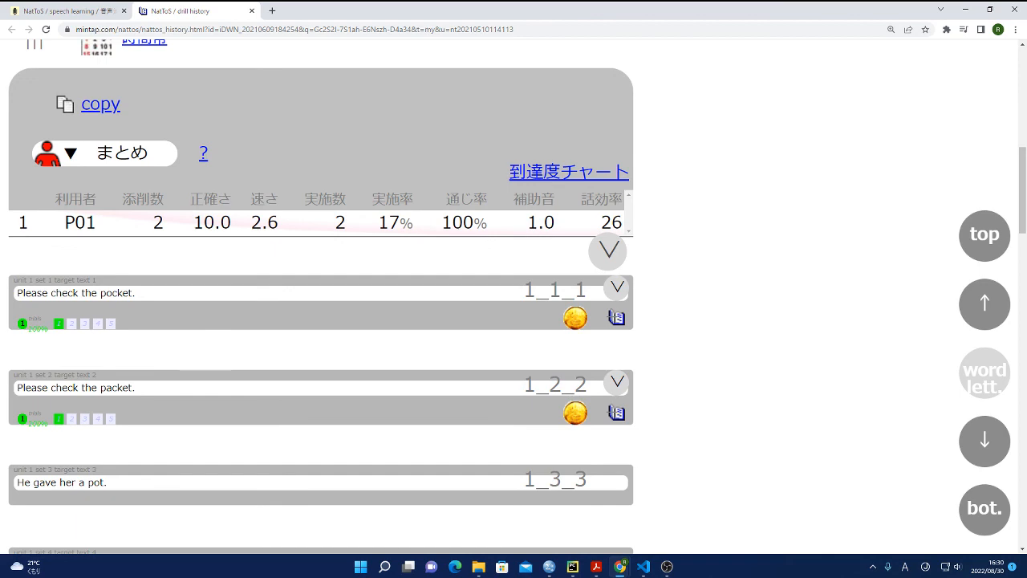
# Step: Expand and collapse the "Please check the pocket." result, and close the Class 8 Practice history tab
pyautogui.click(617, 288)
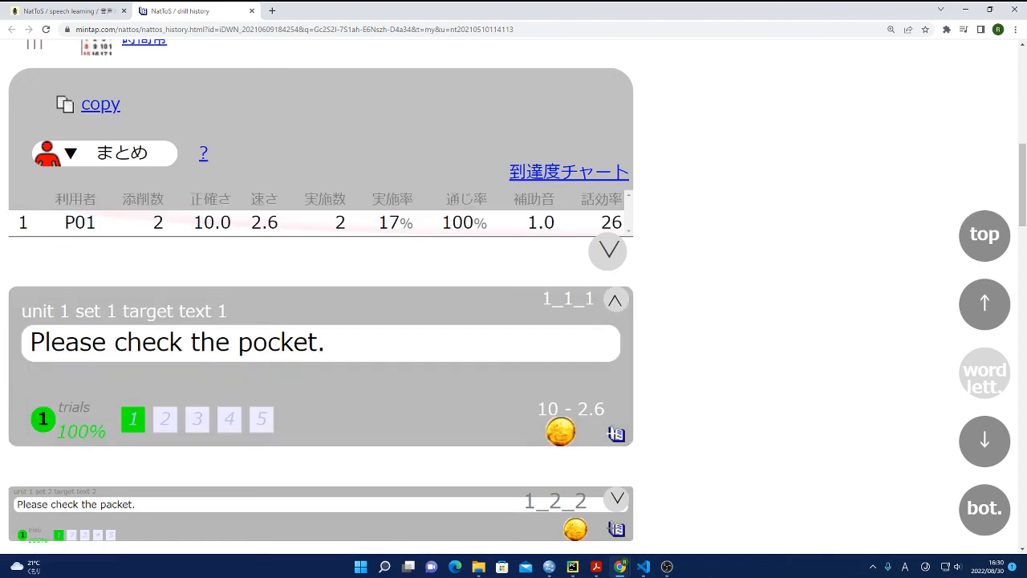
pyautogui.click(616, 301)
pyautogui.scroll(10, 615, 300)
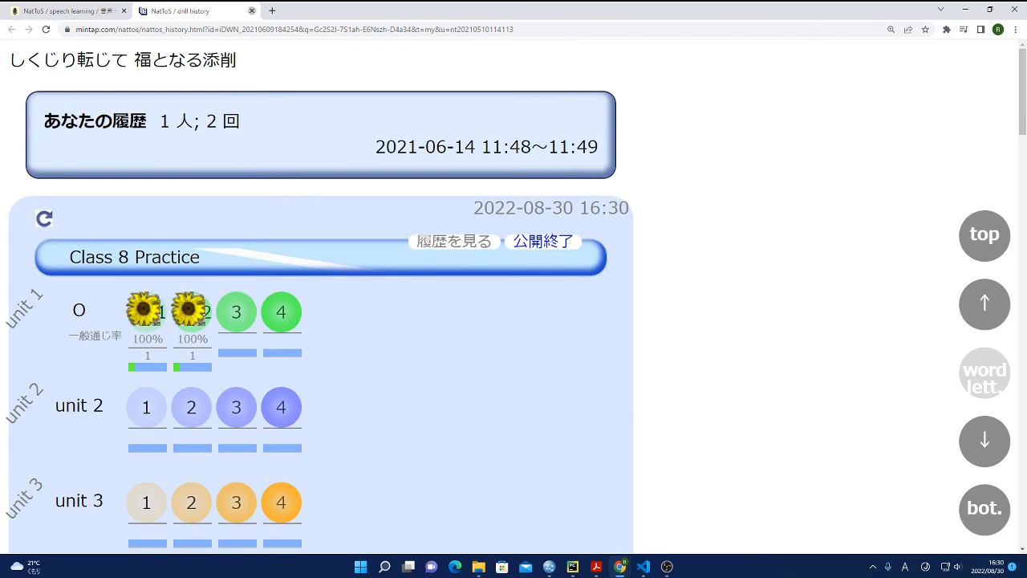
pyautogui.click(252, 10)
# Step: Look through the posted and self-made published titles, from Class 3 Practice back up to Class 10 Practice
pyautogui.scroll(-15, 265, 329)
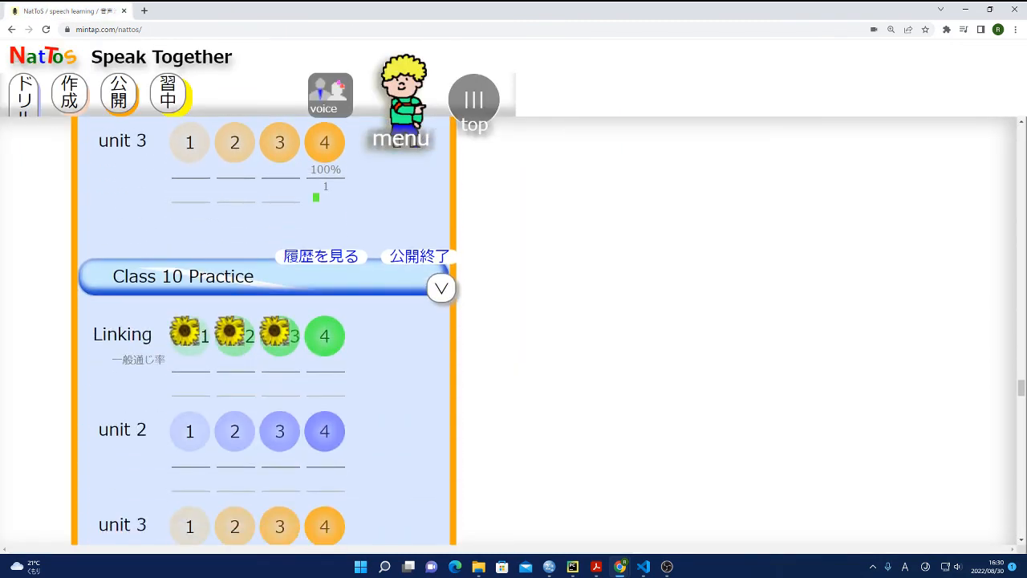
pyautogui.scroll(-12, 265, 329)
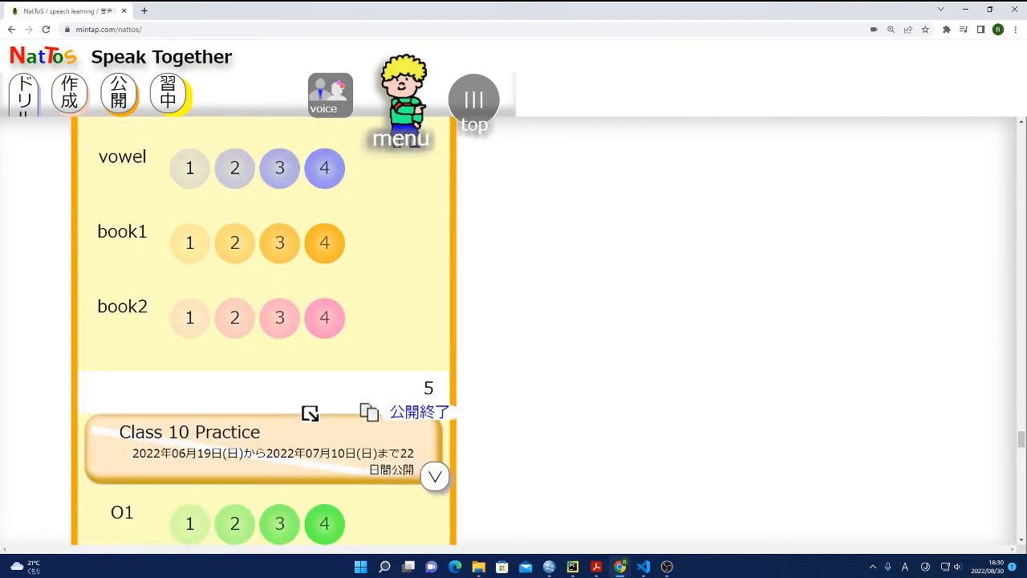
pyautogui.scroll(-12, 265, 329)
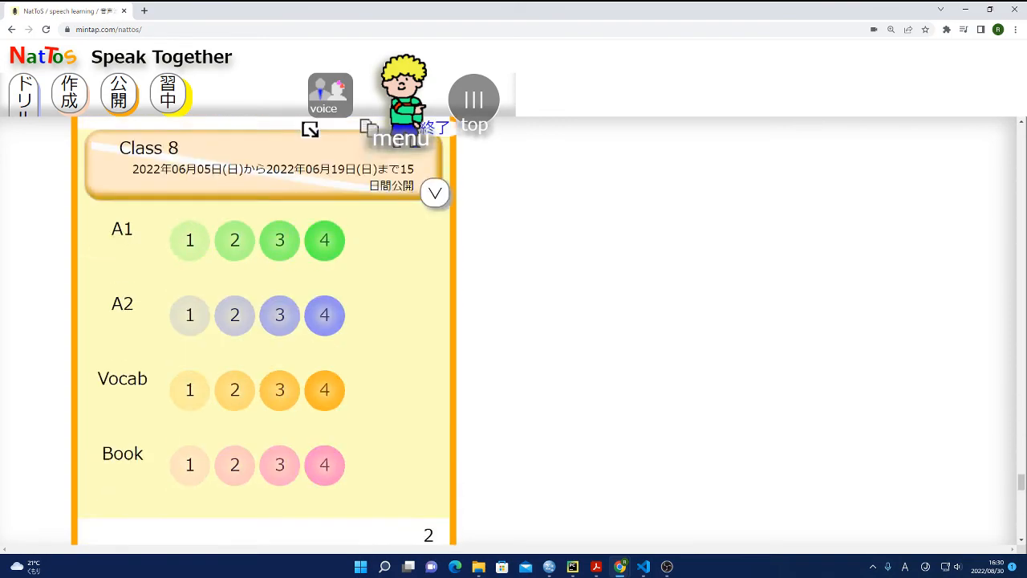
pyautogui.scroll(-4, 264, 329)
pyautogui.scroll(20, 265, 329)
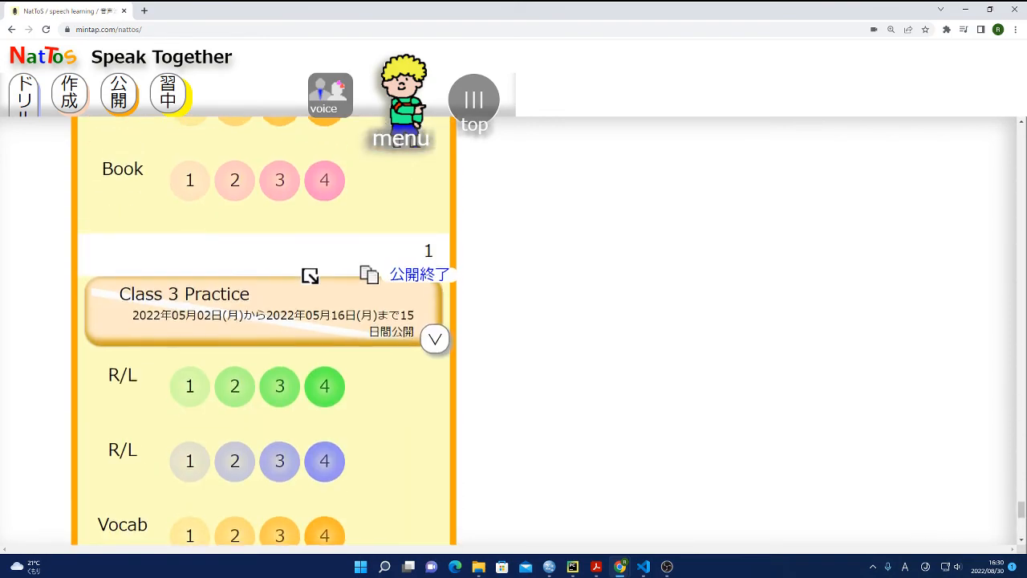
pyautogui.scroll(15, 265, 329)
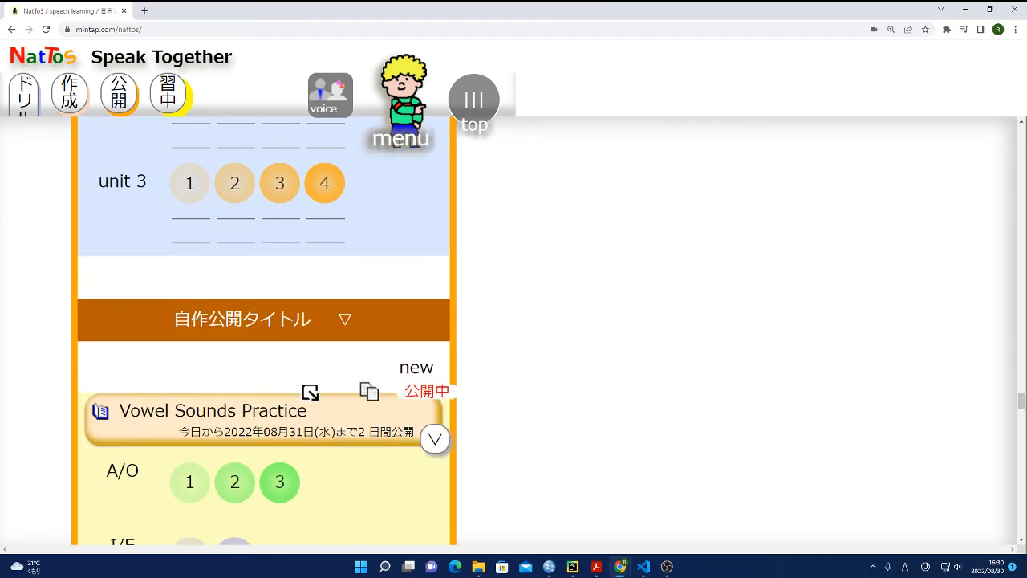
pyautogui.scroll(-2, 264, 330)
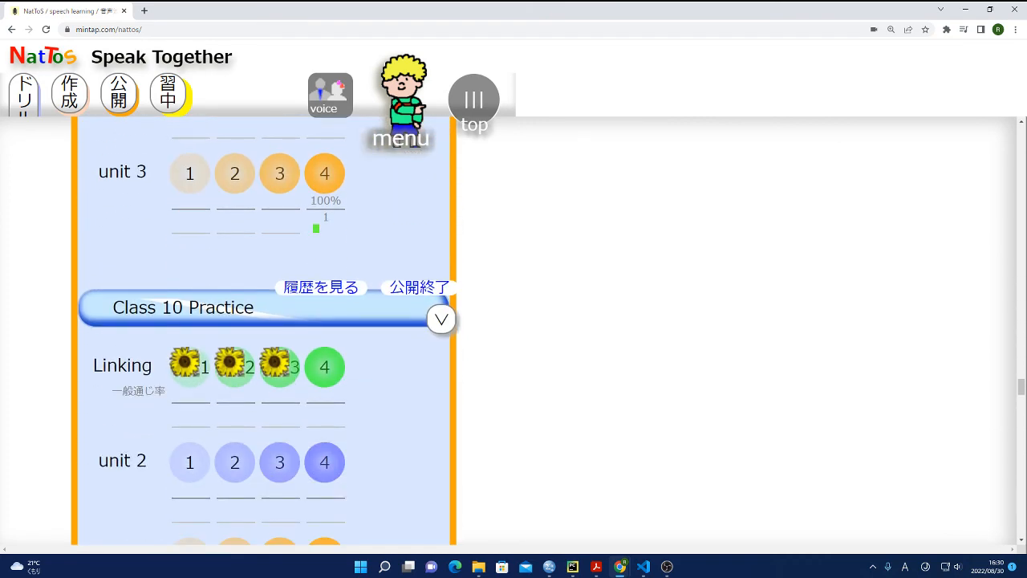
# Step: Check the 公開終了 notices of the posted titles Class 10 Practice and Class 8 Practice, closing each message
pyautogui.click(420, 288)
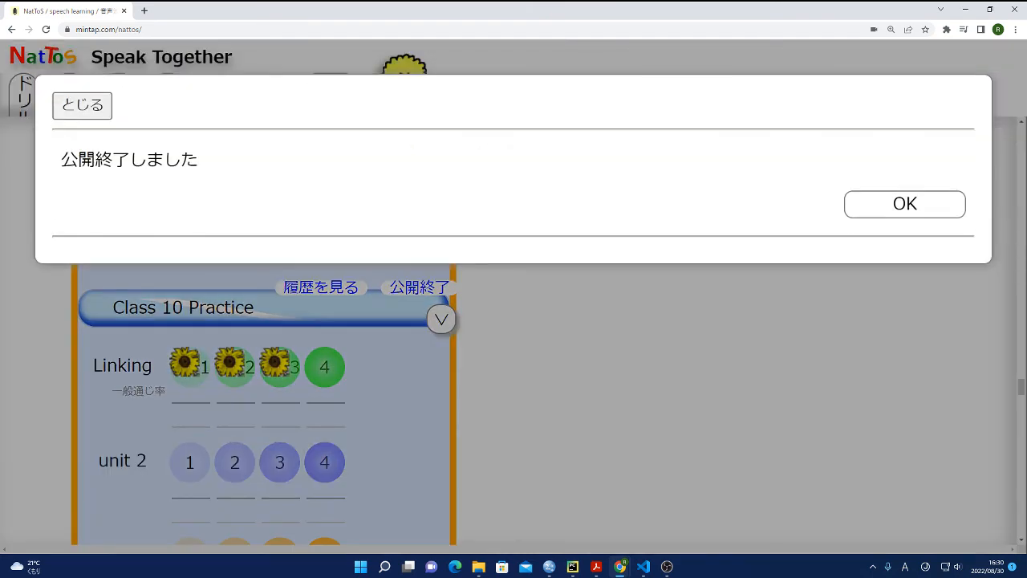
pyautogui.click(82, 105)
pyautogui.scroll(6, 264, 330)
pyautogui.scroll(-2, 265, 329)
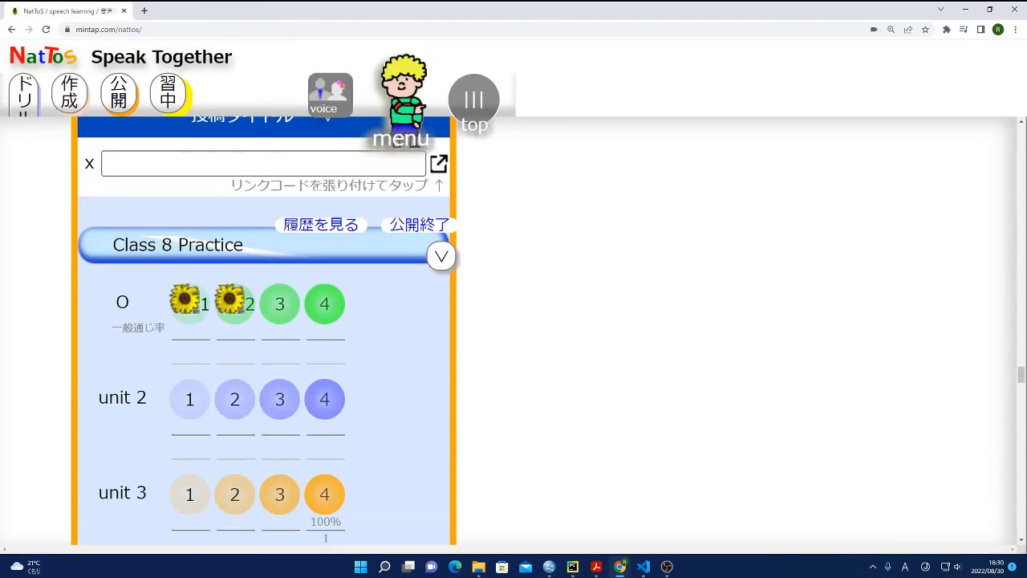
pyautogui.click(420, 224)
pyautogui.click(82, 105)
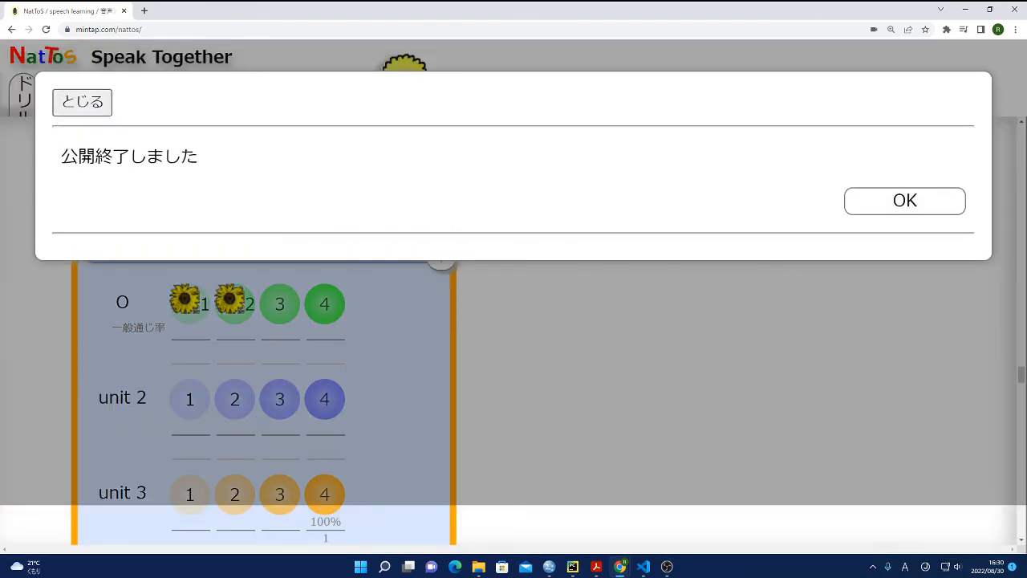
pyautogui.click(419, 224)
pyautogui.click(81, 105)
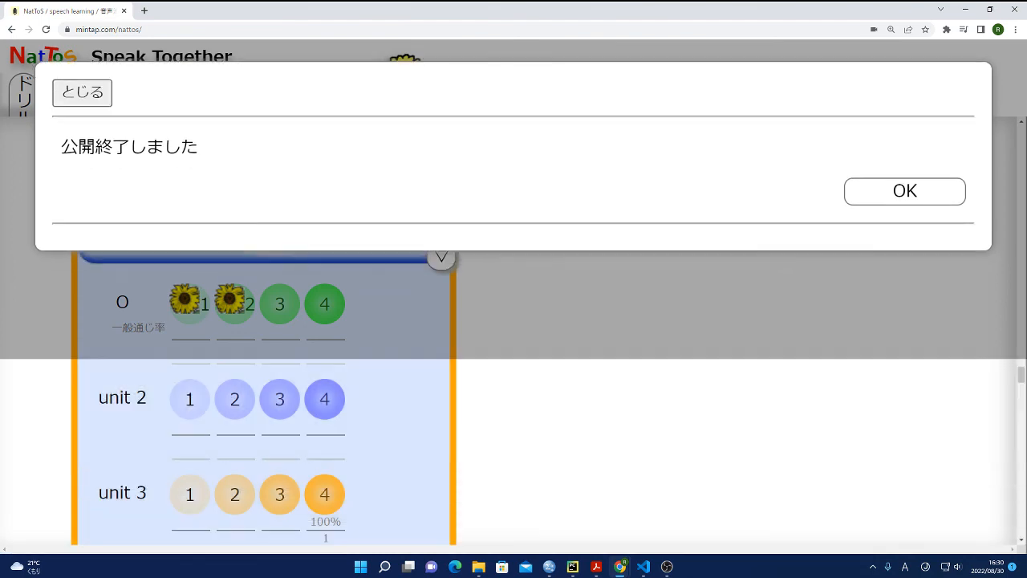
# Step: Open the posted Class 10 Practice's drill history and examine its unit progress, user summary and target sentences
pyautogui.scroll(-3, 269, 330)
pyautogui.click(321, 340)
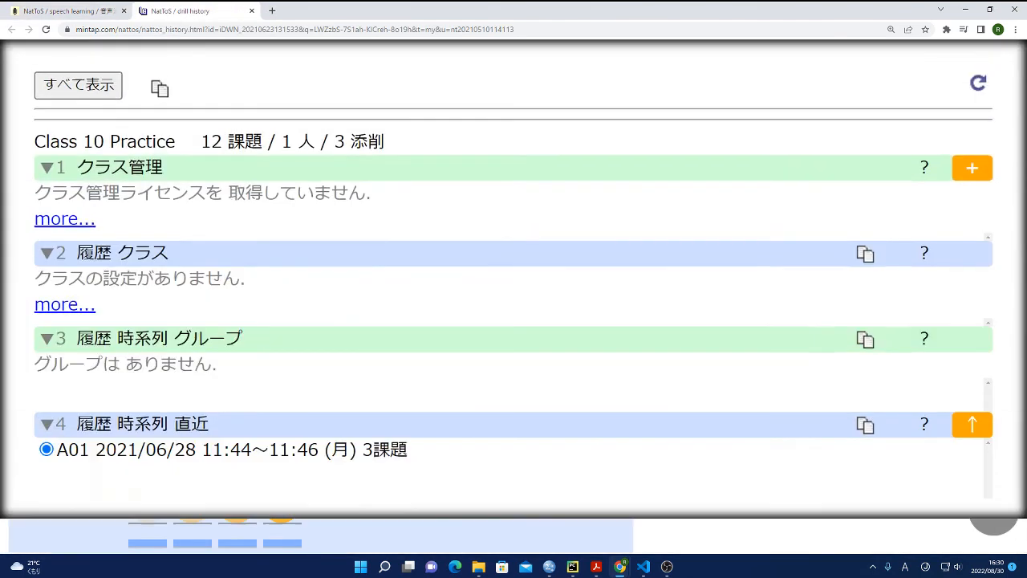
pyautogui.scroll(-3, 321, 339)
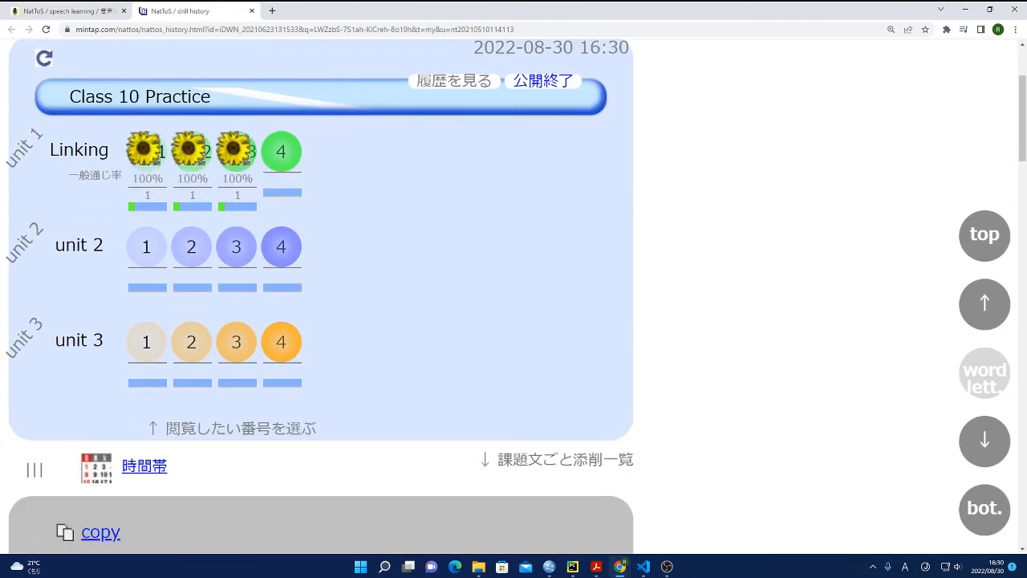
pyautogui.scroll(-7, 184, 265)
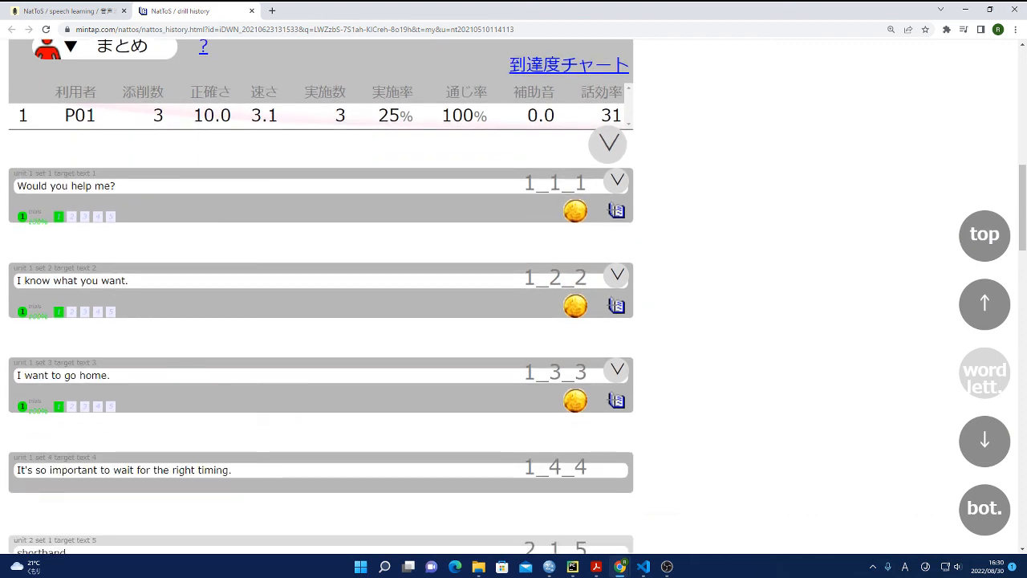
# Step: Expand the "Would you help me?" result to view its trials and score, and close the Class 10 Practice history tab
pyautogui.click(616, 181)
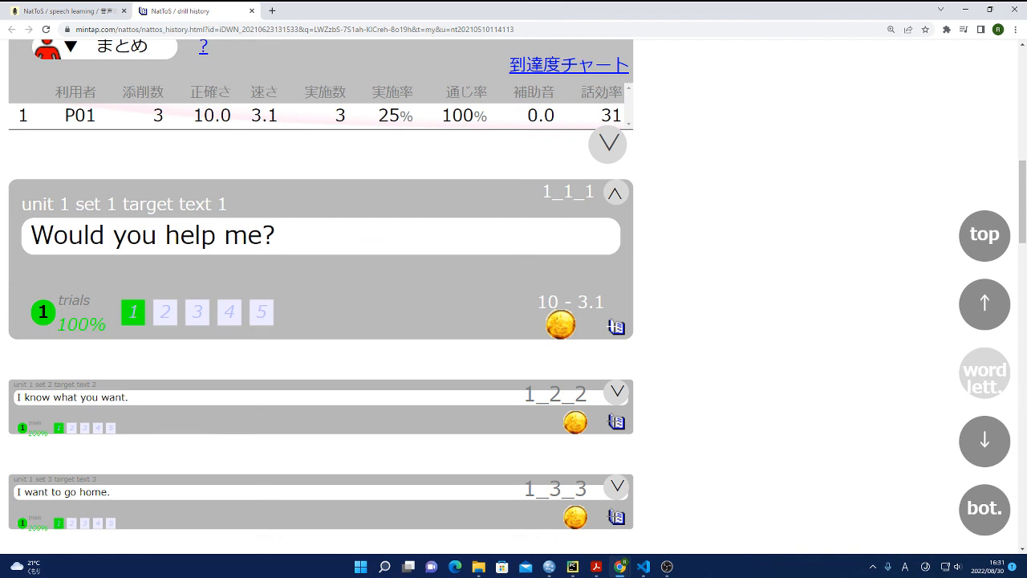
pyautogui.scroll(2, 321, 322)
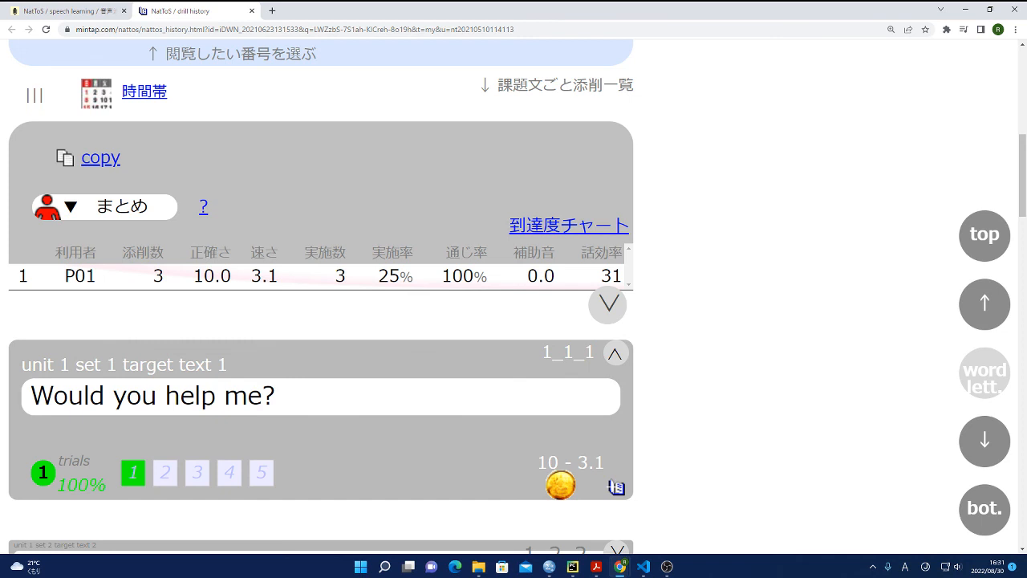
pyautogui.click(252, 11)
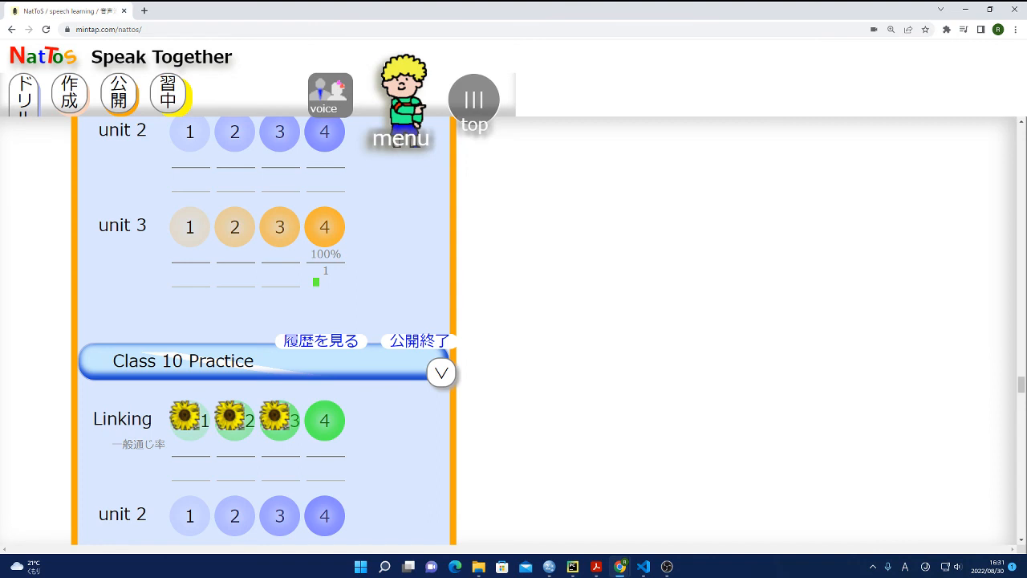